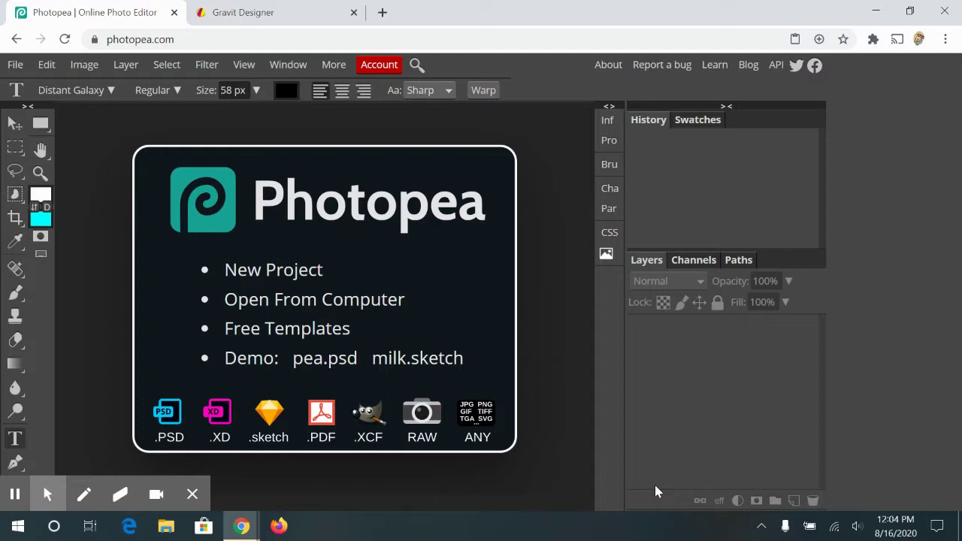
Step: Open Photopea's File menu to begin a new project
left_click(9, 65)
Step: Create a new project 'Name Plate', 5 × 2 inches at 150 DPI with white background
left_click(36, 87)
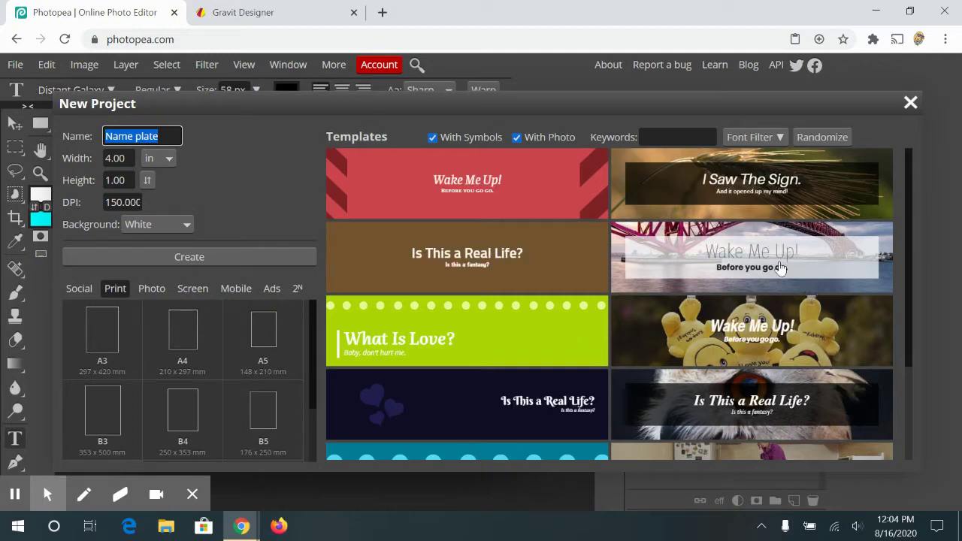
left_click(165, 137)
left_click_drag(160, 136, 99, 134)
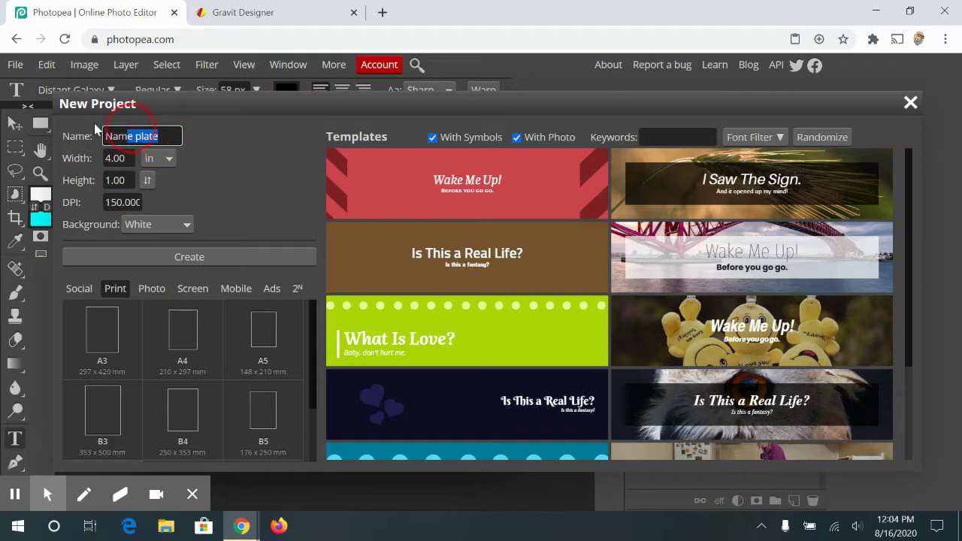
type("Nam")
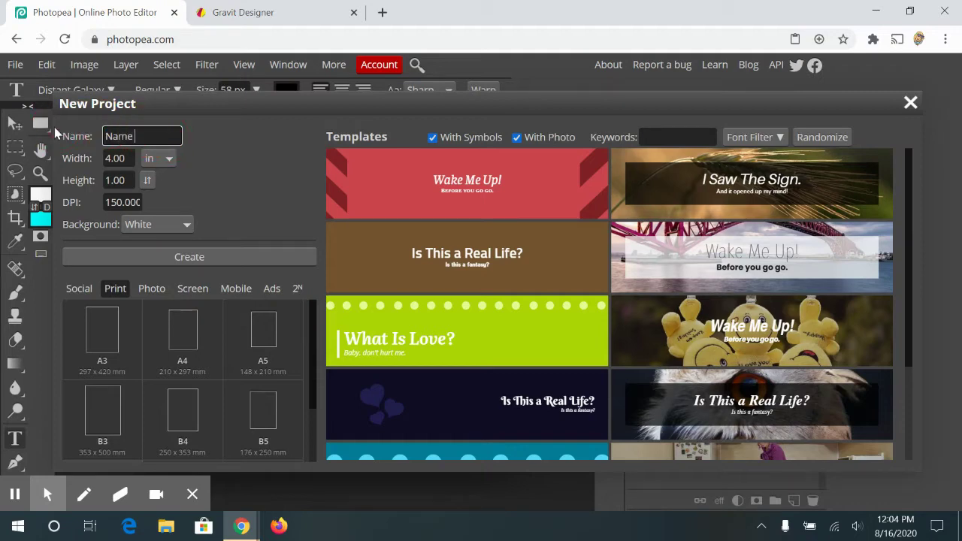
left_click(130, 158)
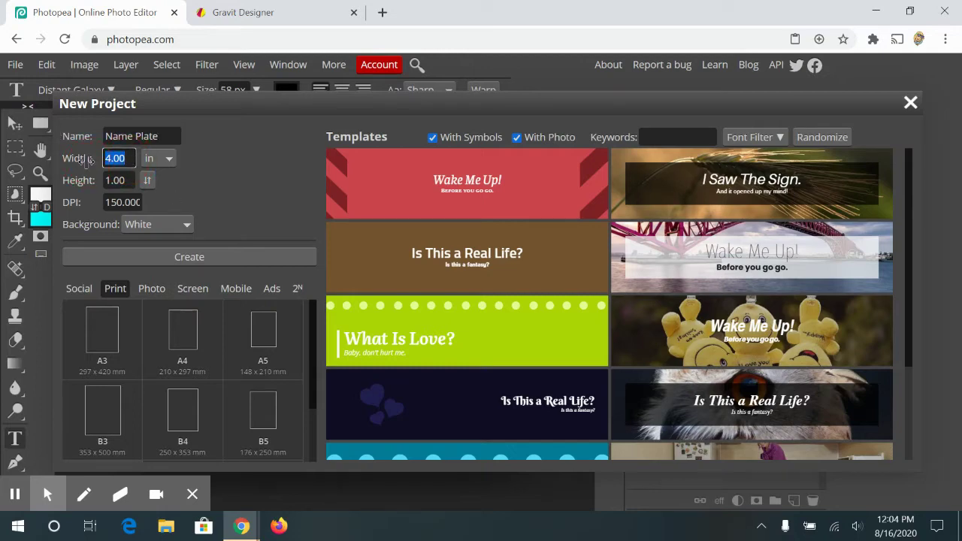
type("4")
left_click(160, 162)
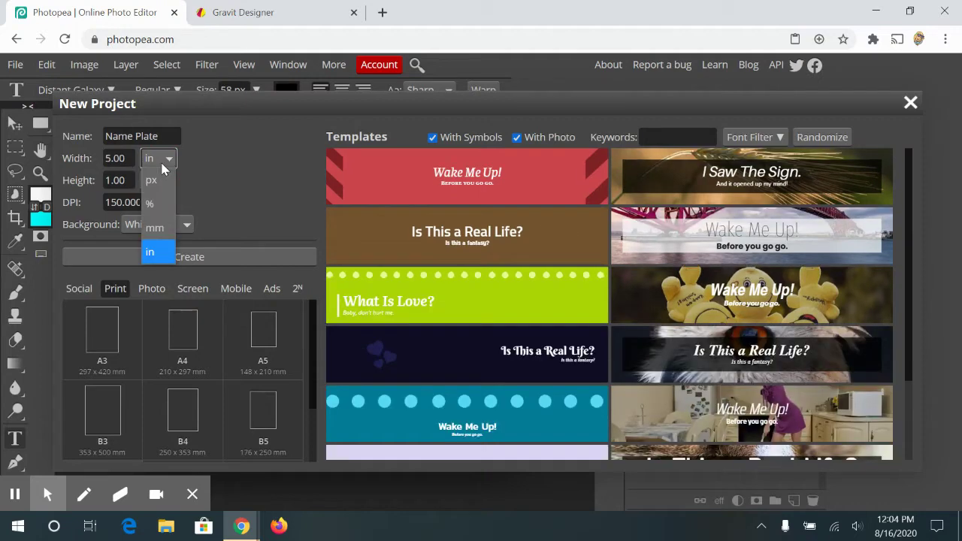
left_click(160, 253)
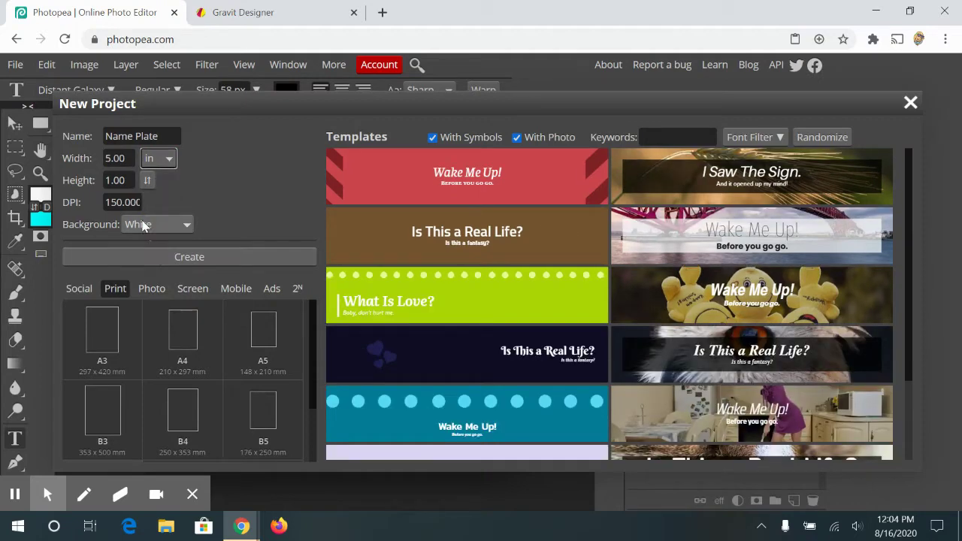
left_click(119, 180)
type("2")
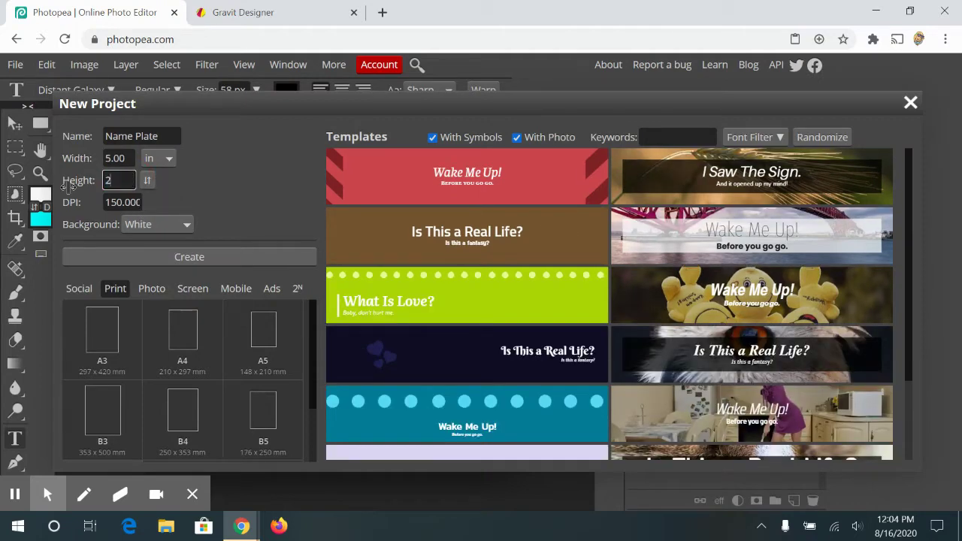
left_click(106, 201)
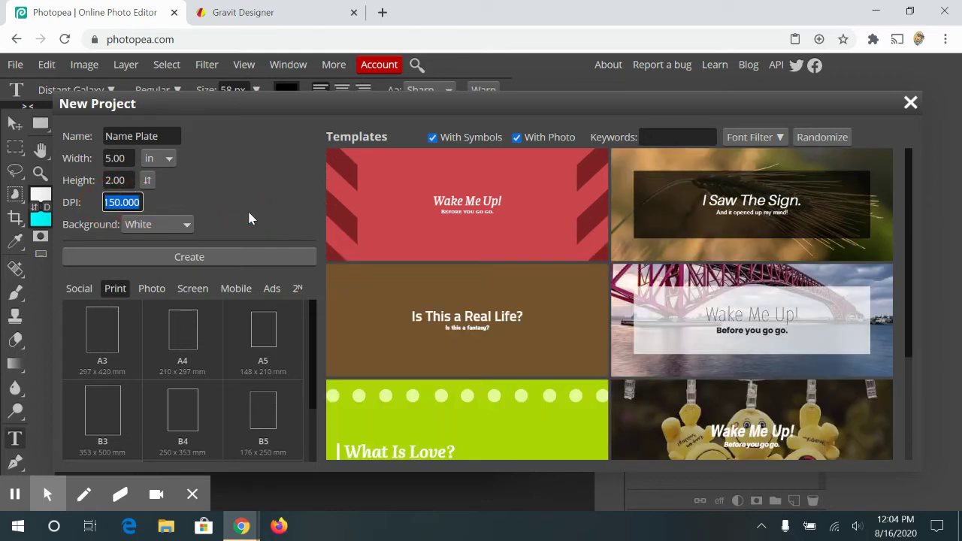
type("150")
left_click(238, 254)
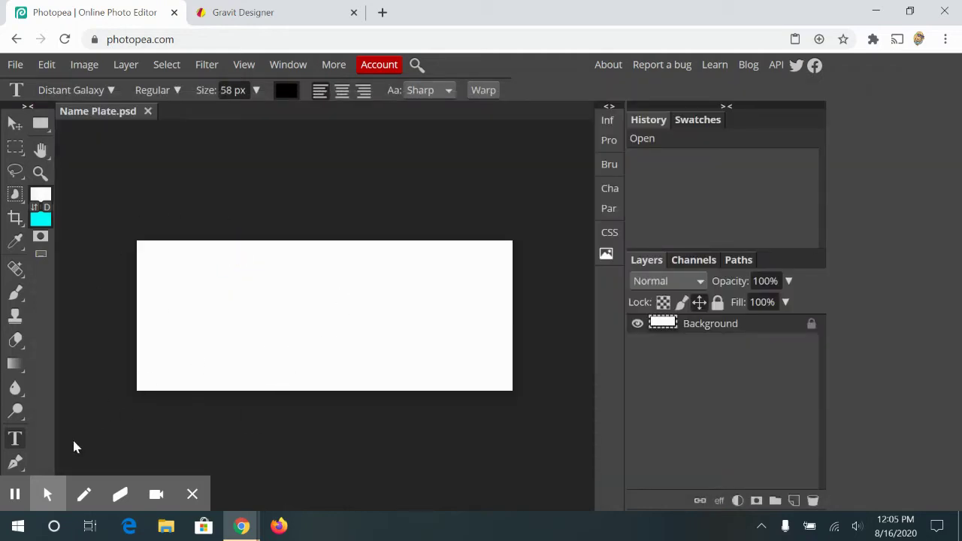
Step: Pick the Move tool, then the Type tool, on the blank Name Plate canvas
left_click(15, 122)
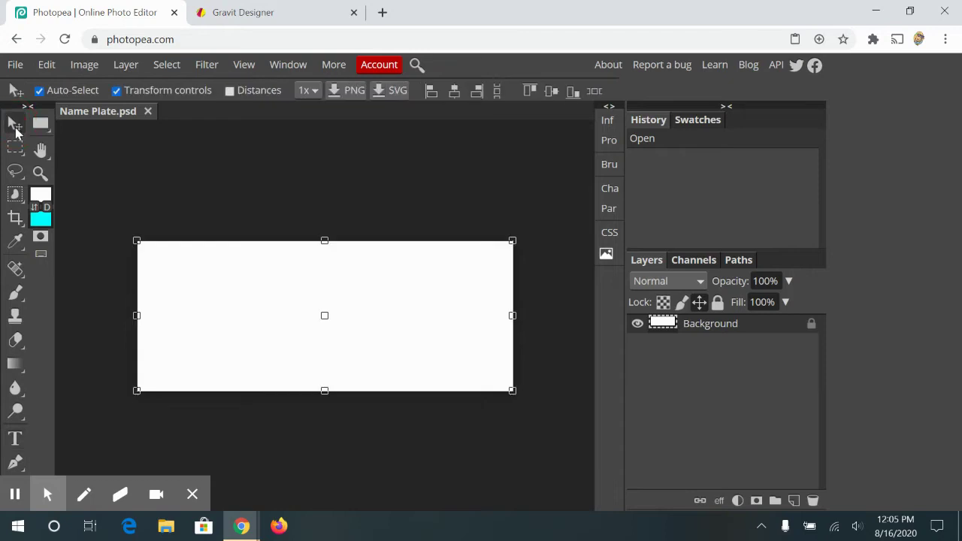
left_click(16, 446)
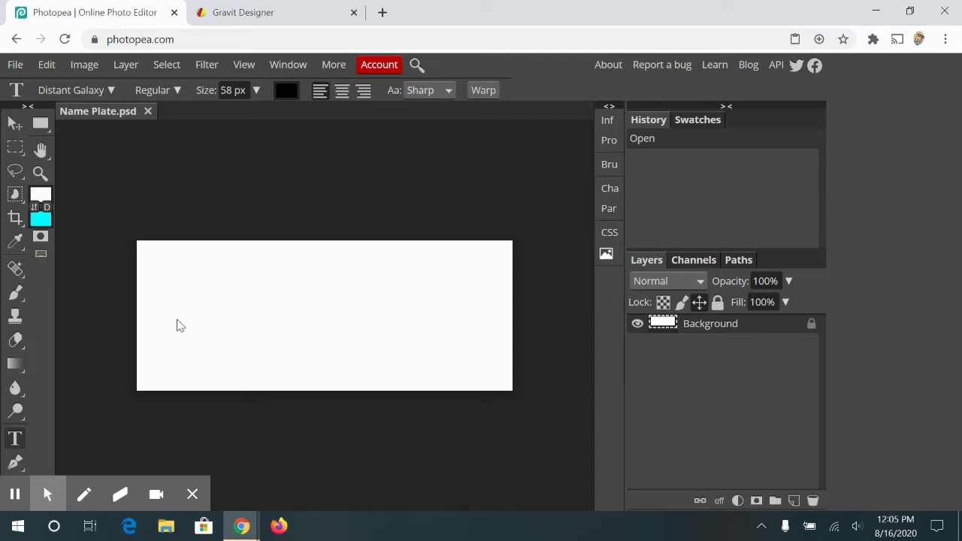
Step: Add a 'WENDY TEMPLES' text line near the canvas top-left and commit it
left_click(151, 272)
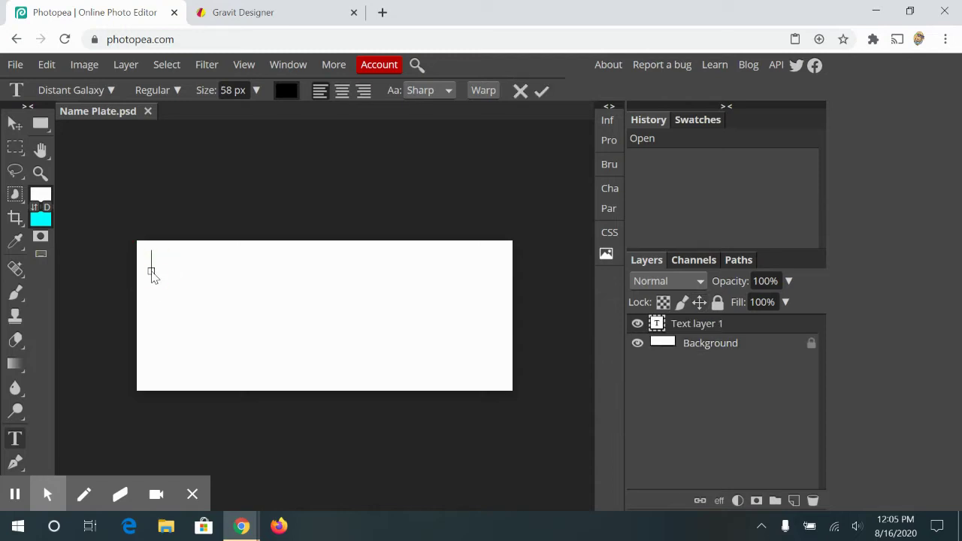
type("WENDY ")
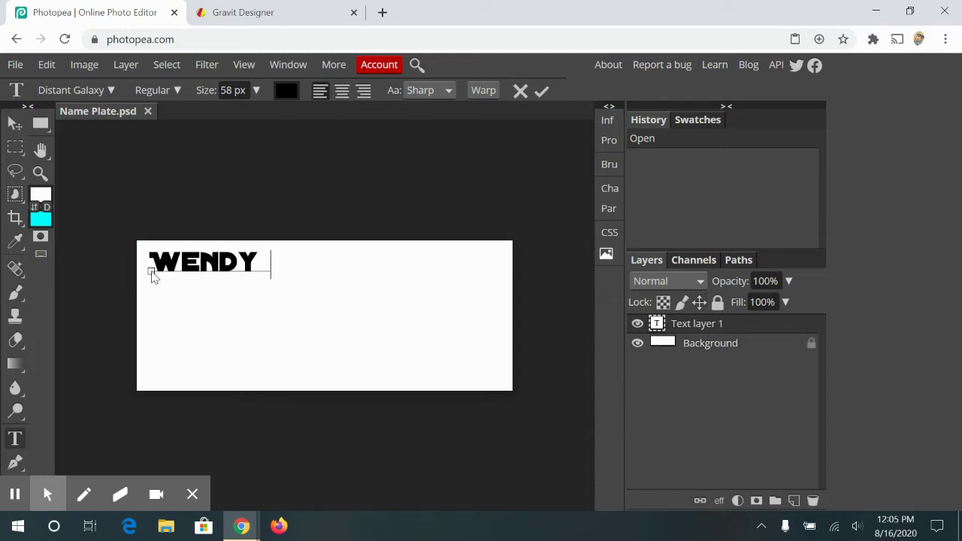
type("TEMPLES")
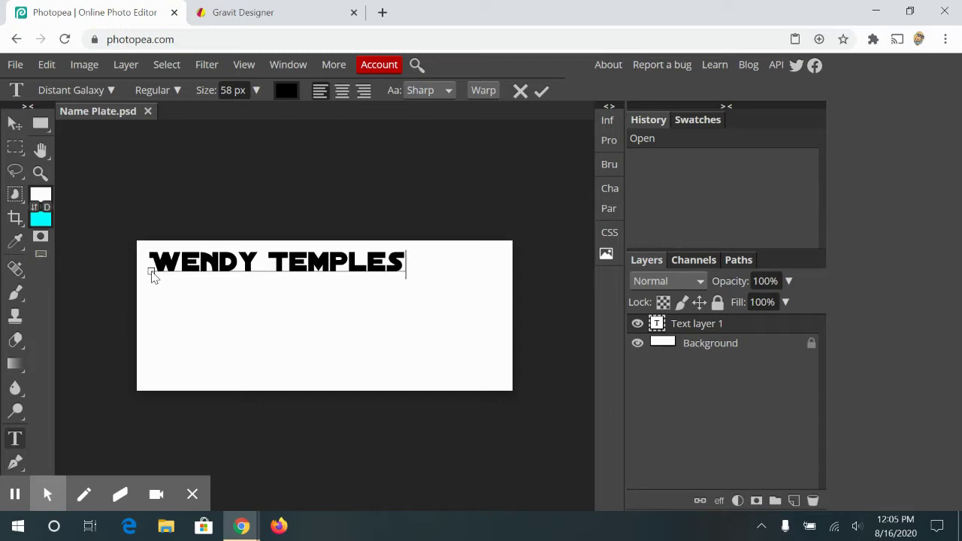
left_click(14, 123)
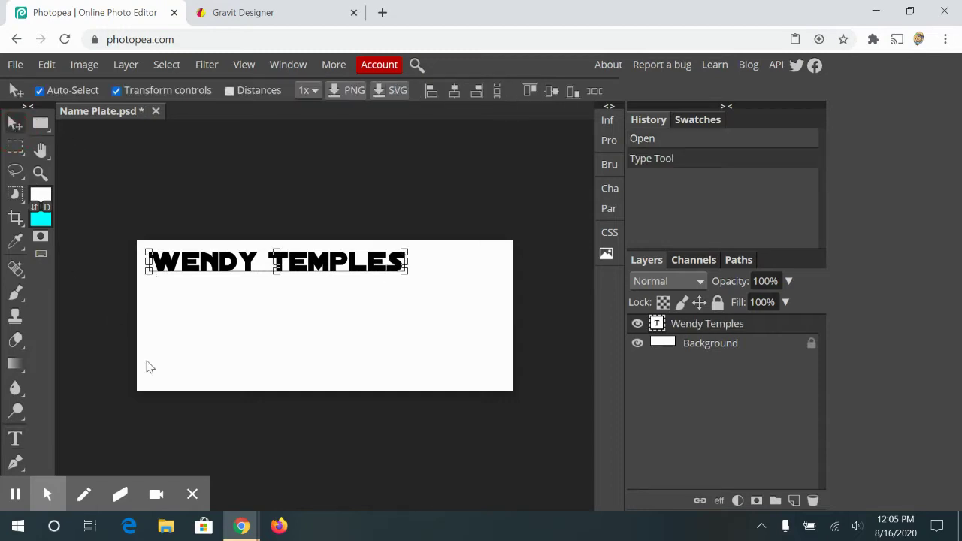
left_click(16, 443)
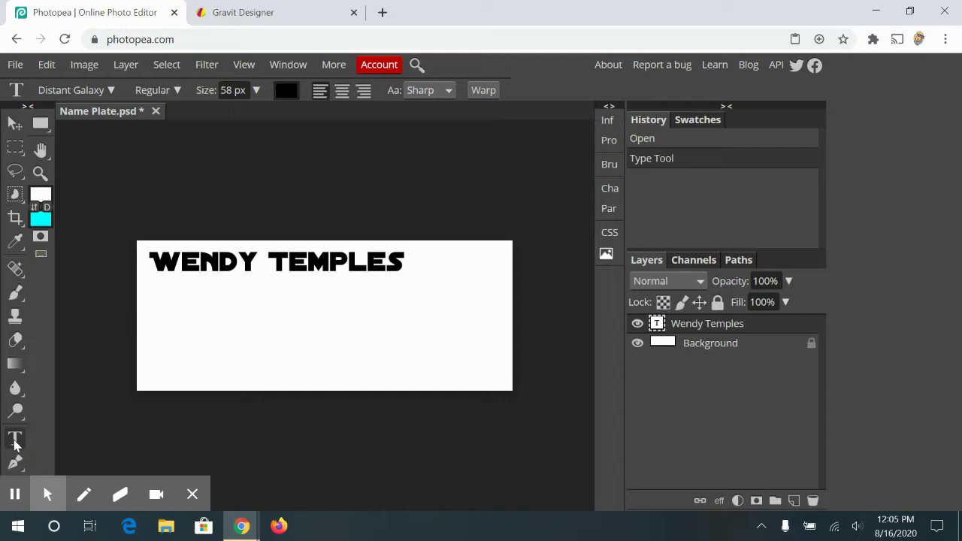
left_click_drag(146, 307, 508, 378)
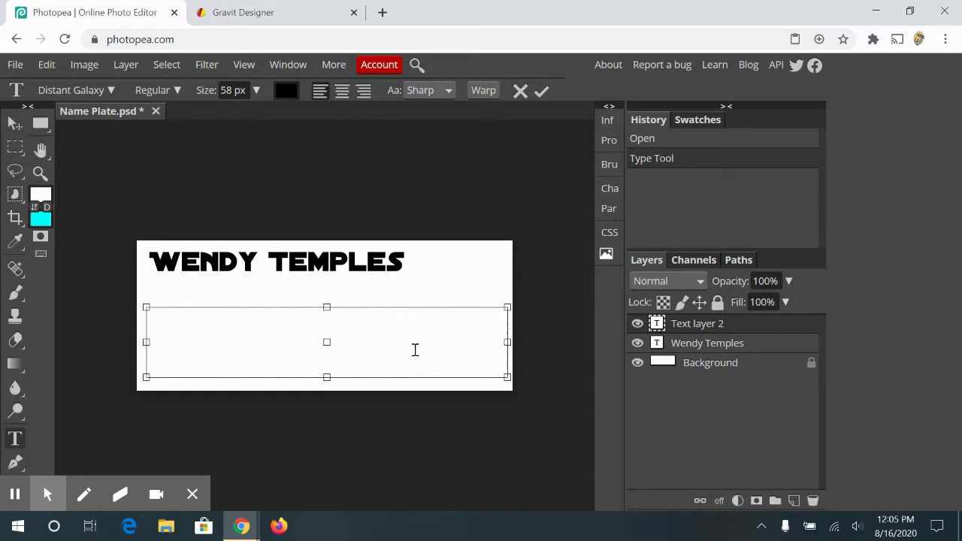
type("WENDY TE")
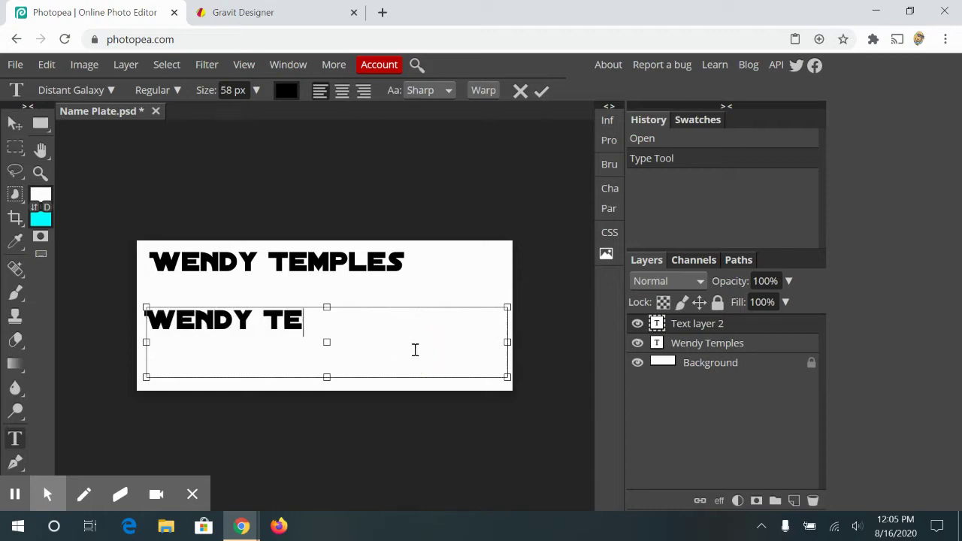
type("MPLES")
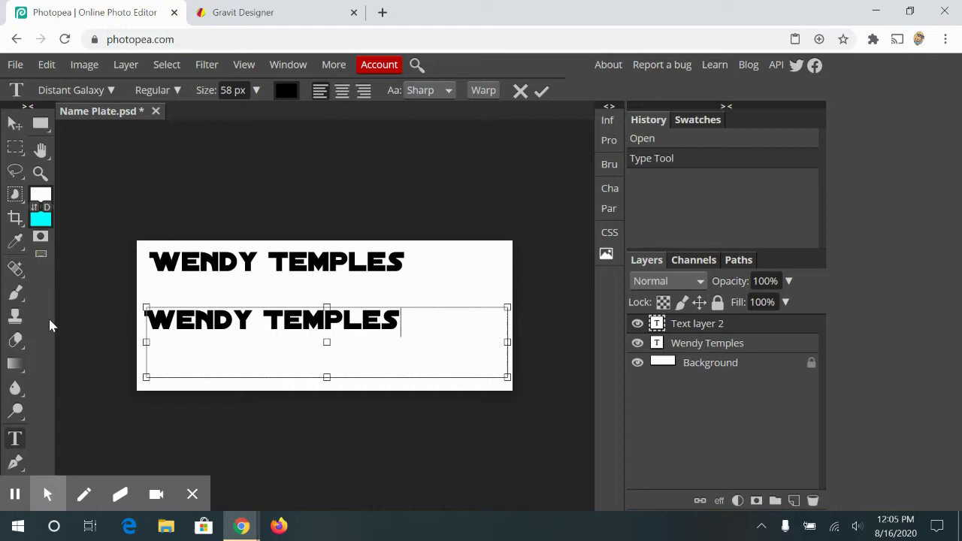
left_click(15, 125)
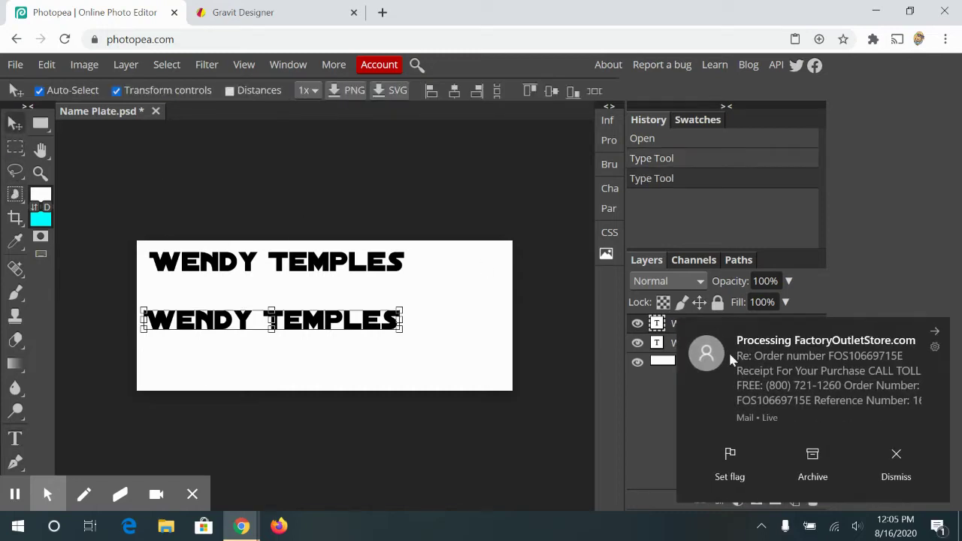
left_click(915, 485)
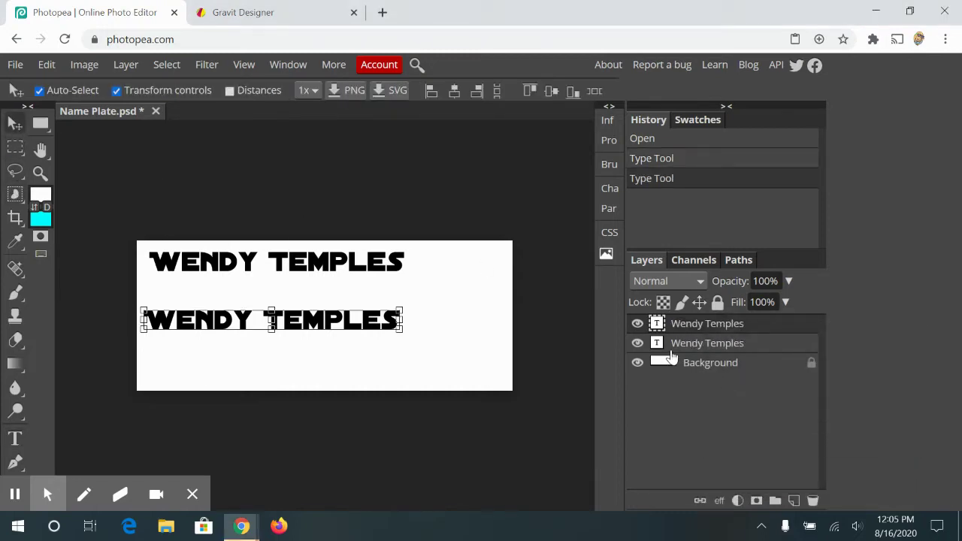
left_click(733, 332)
left_click(733, 343)
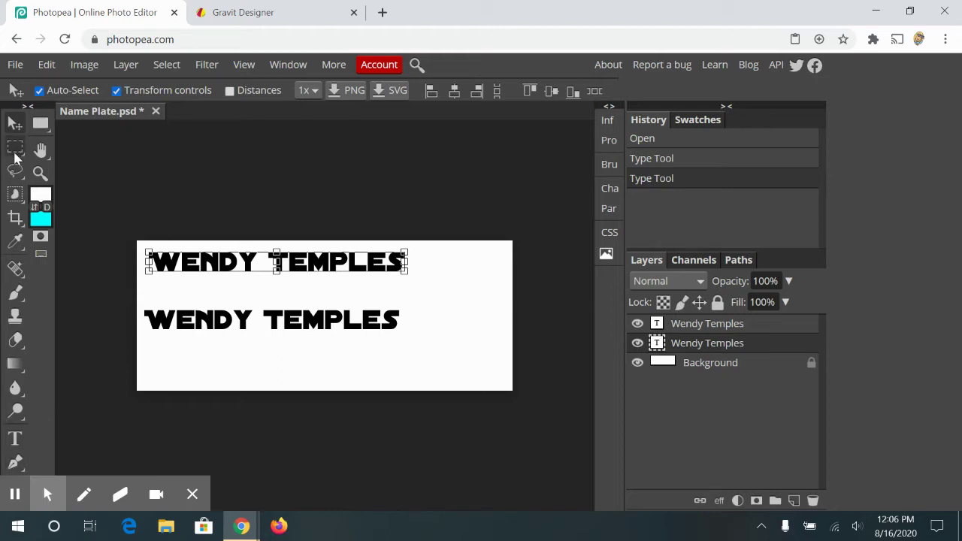
Step: Change the upper name line's font to Yeon Sung
left_click(16, 439)
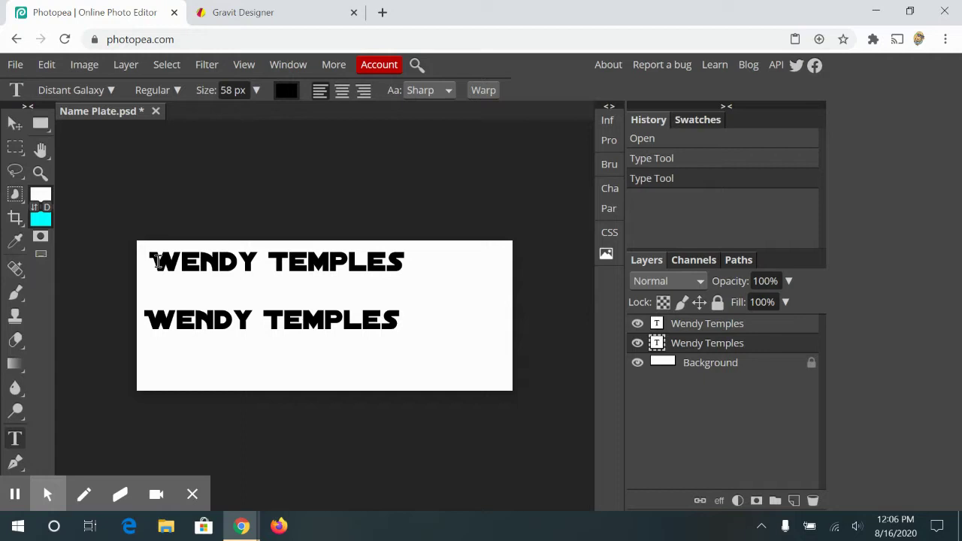
left_click_drag(157, 261, 441, 263)
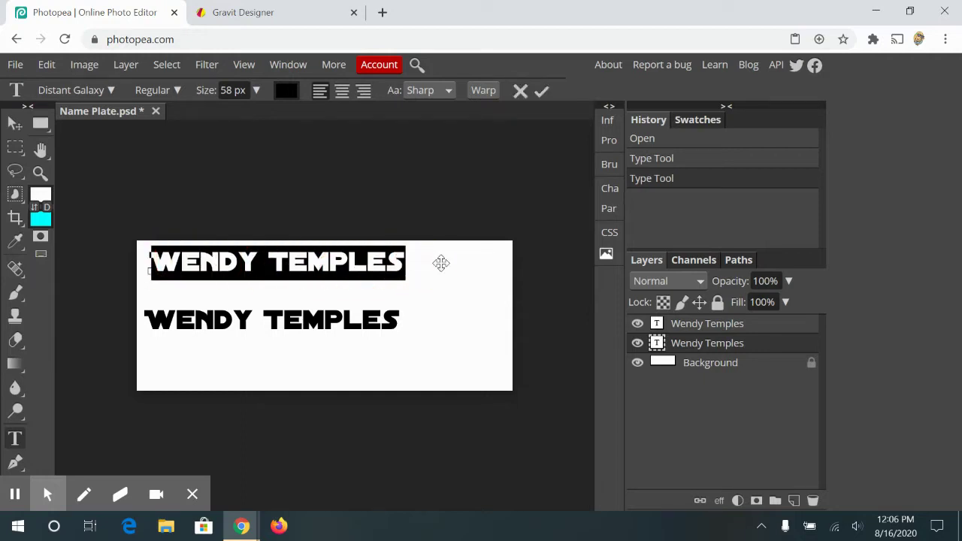
left_click(111, 91)
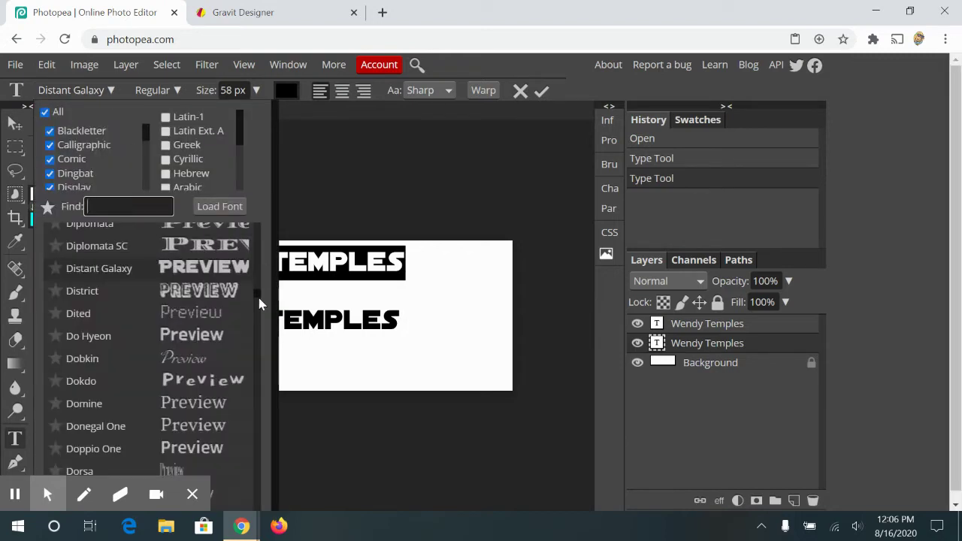
left_click_drag(257, 291, 258, 509)
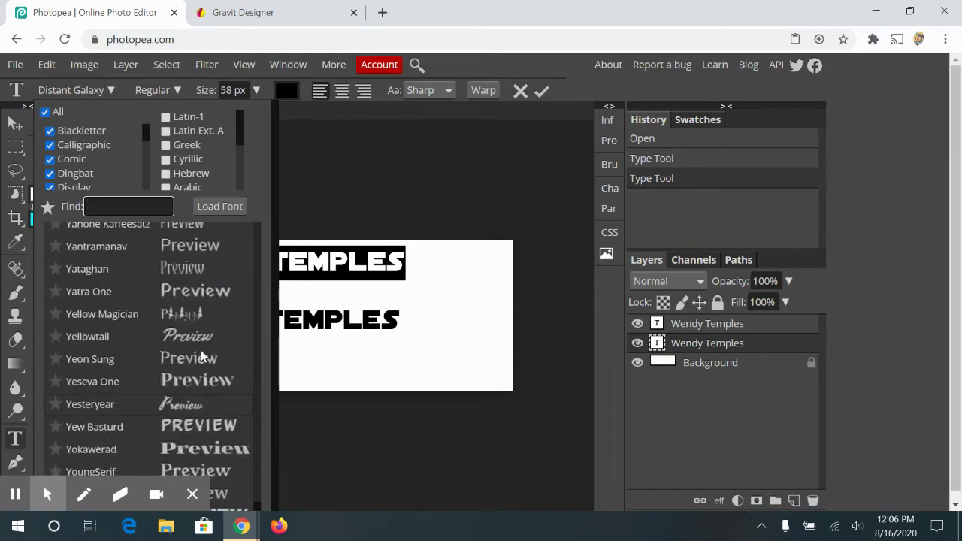
left_click(178, 360)
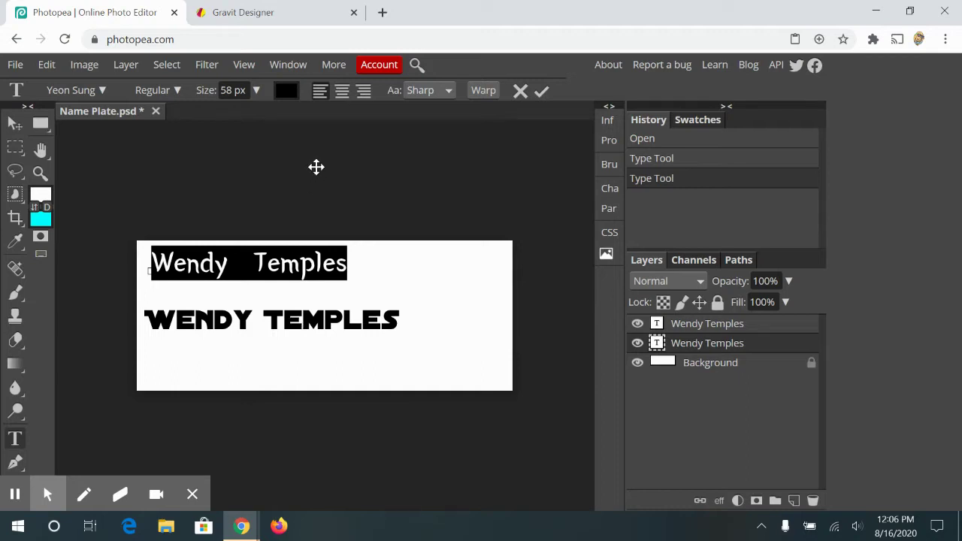
Step: Enlarge the Yeon Sung title to 110 px and move it left and down onto the plate
left_click(256, 91)
left_click_drag(252, 114, 254, 119)
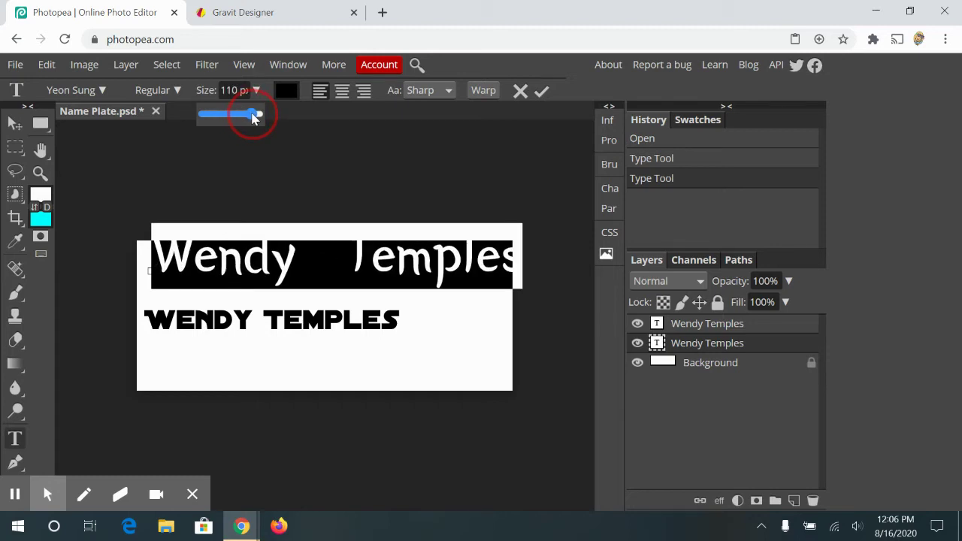
left_click(13, 125)
left_click_drag(314, 272, 303, 288)
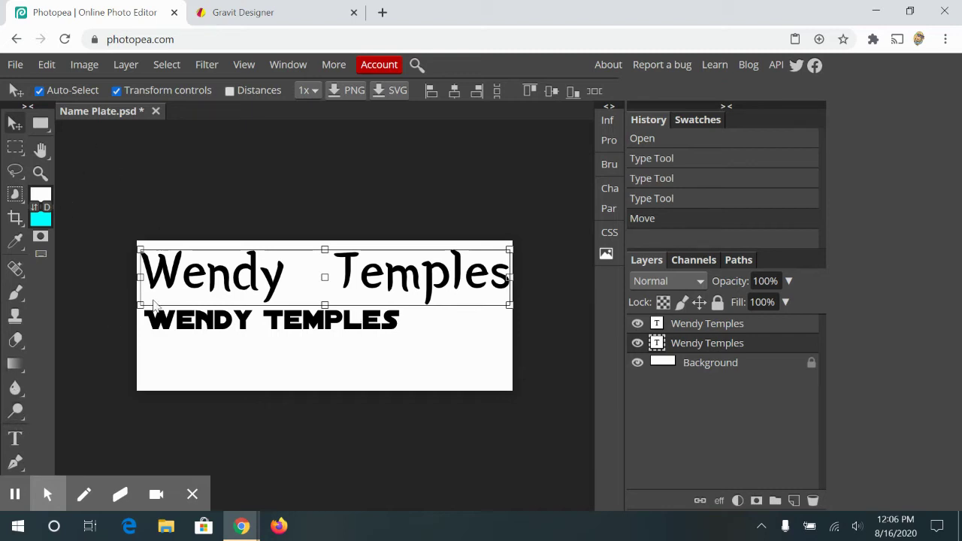
left_click(186, 294)
left_click(15, 438)
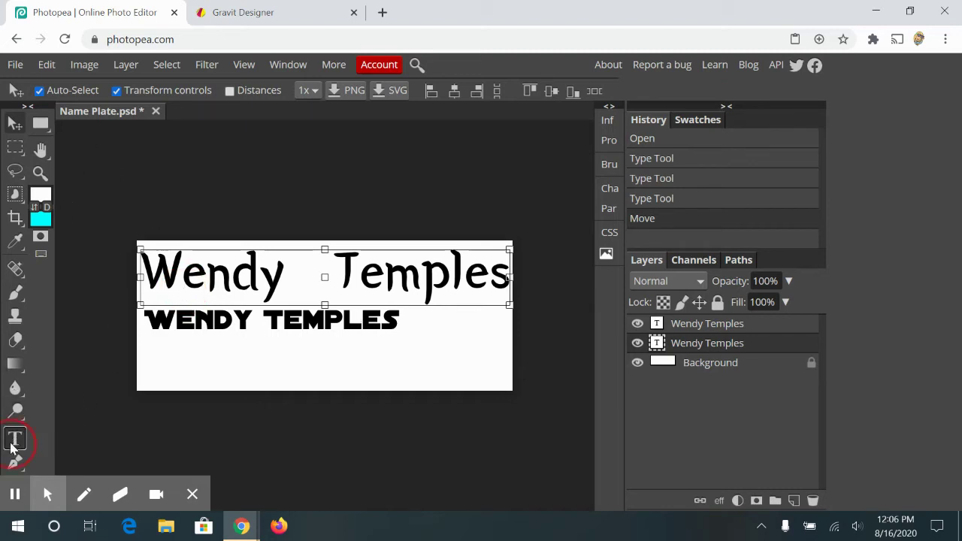
triple_click(231, 272)
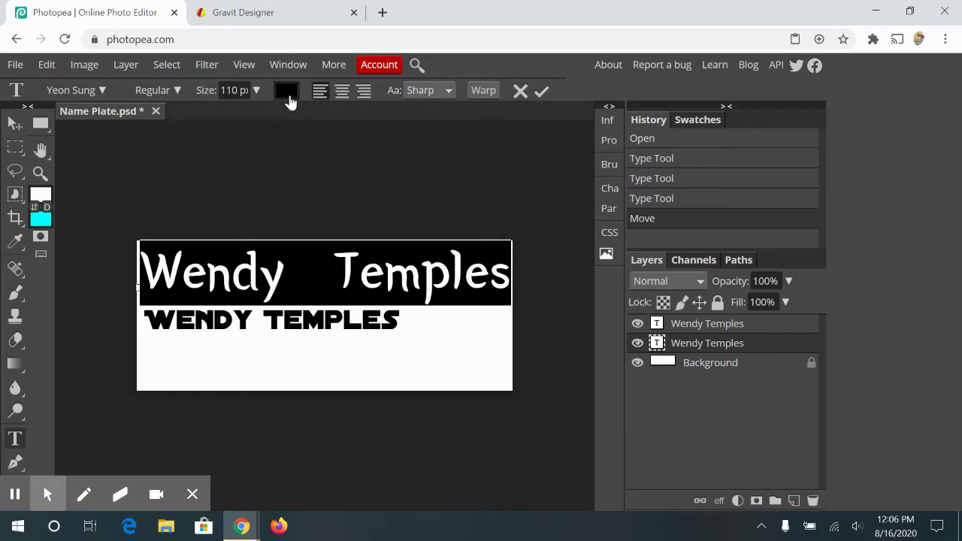
Step: Color the Wendy Temples title red (e81010) and commit it
left_click(288, 93)
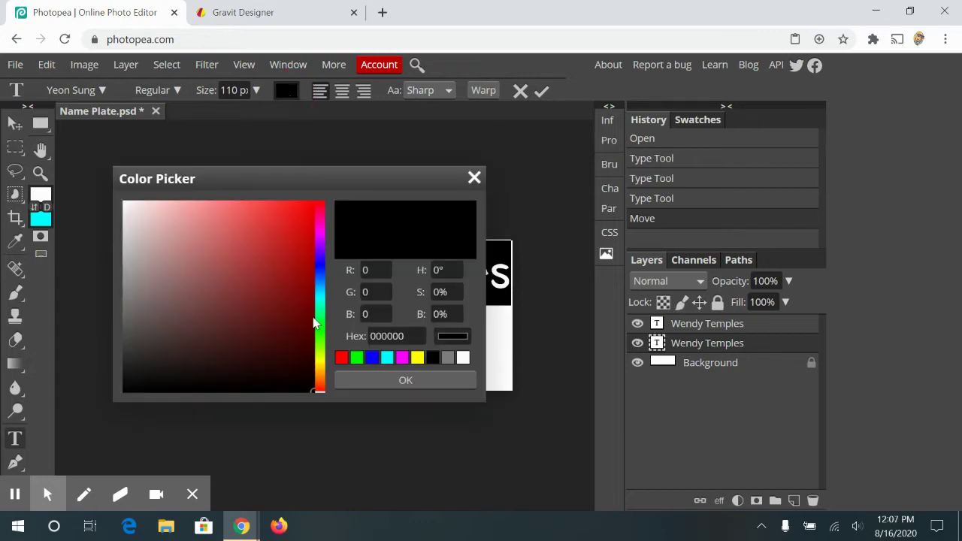
left_click(285, 89)
left_click_drag(278, 304, 300, 217)
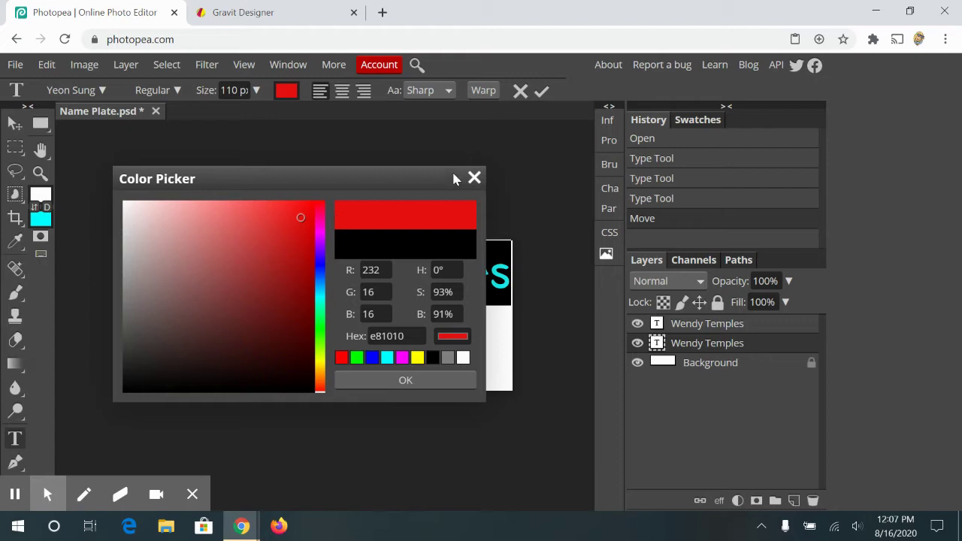
left_click(399, 380)
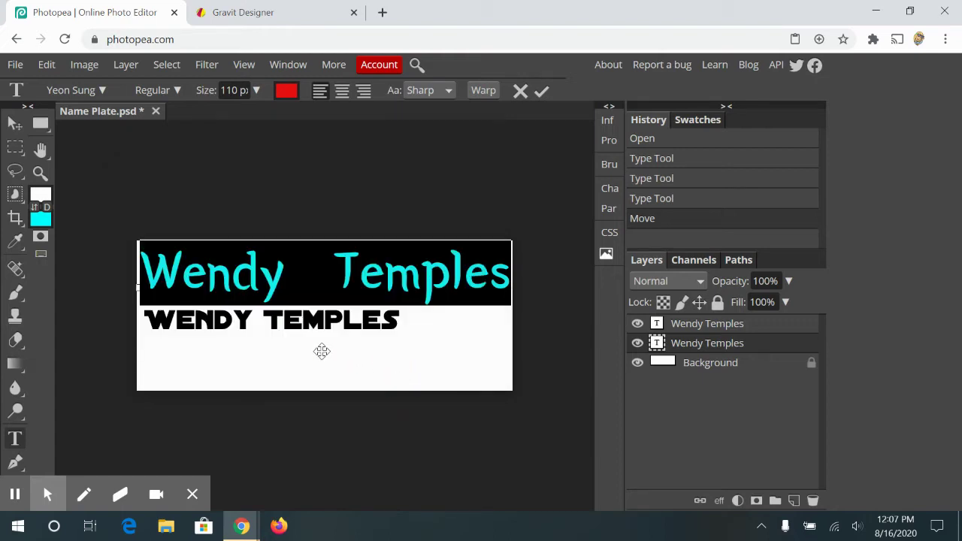
left_click(15, 123)
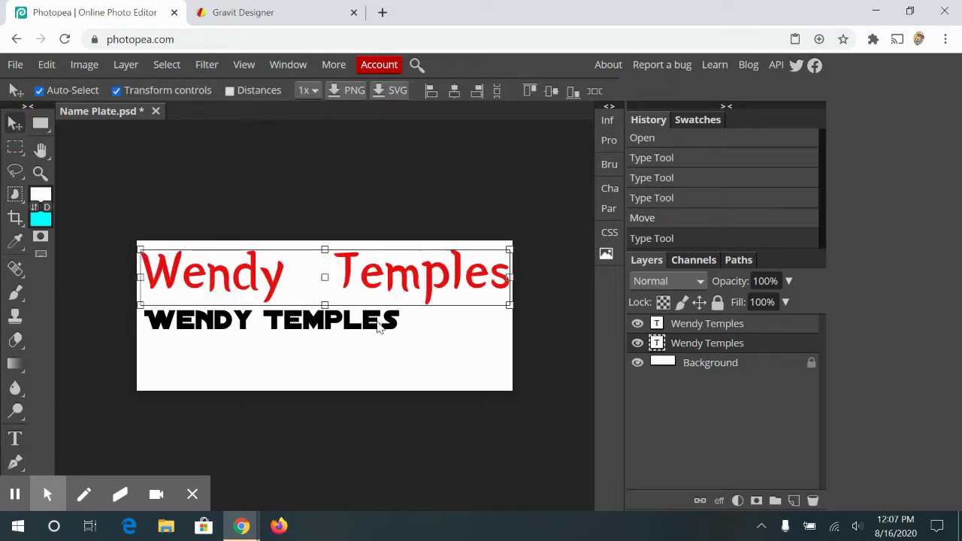
left_click(708, 323)
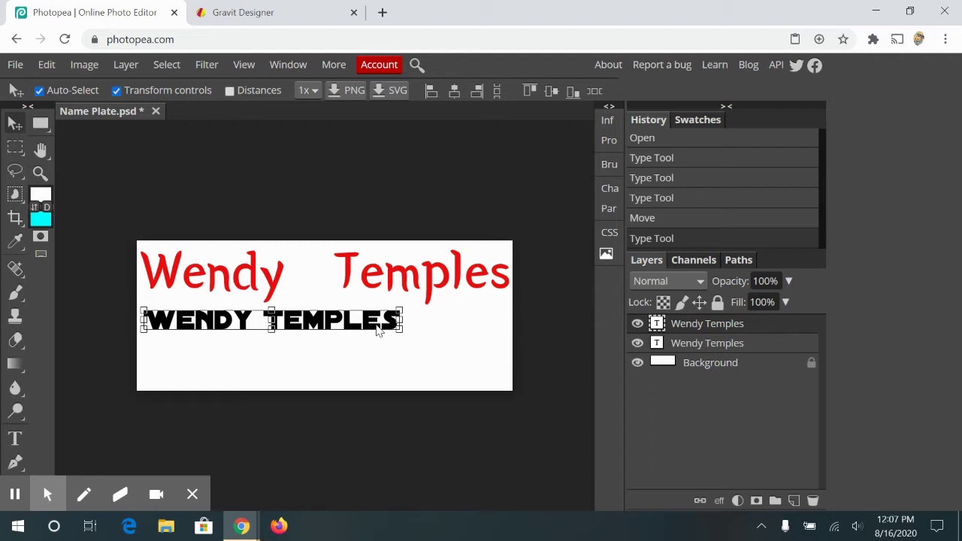
left_click_drag(345, 324, 396, 348)
left_click(16, 439)
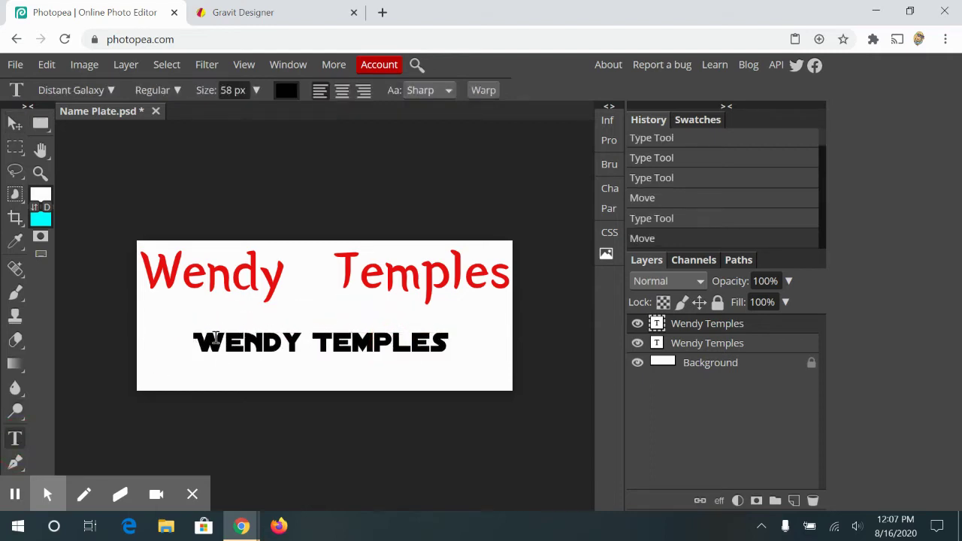
double_click(214, 342)
left_click(214, 342)
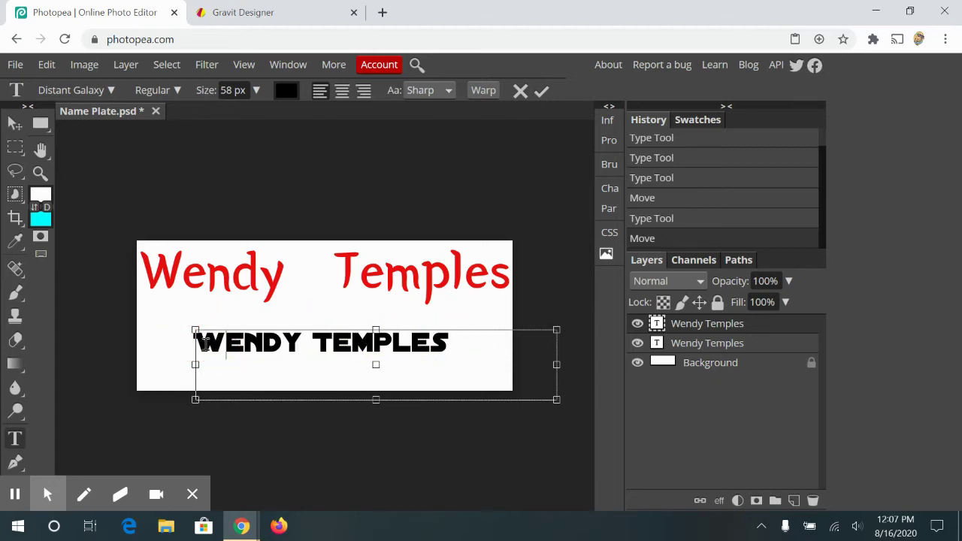
left_click_drag(206, 344, 487, 347)
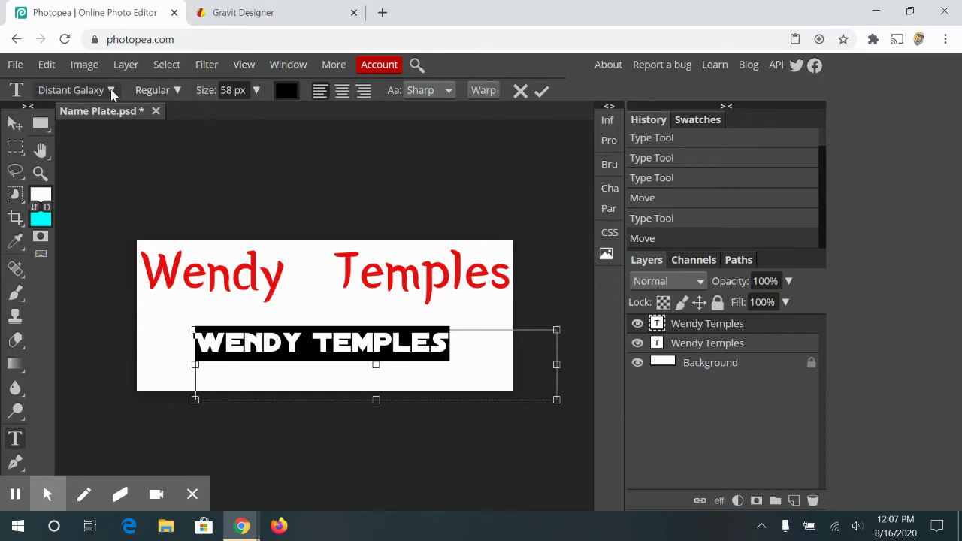
left_click(257, 90)
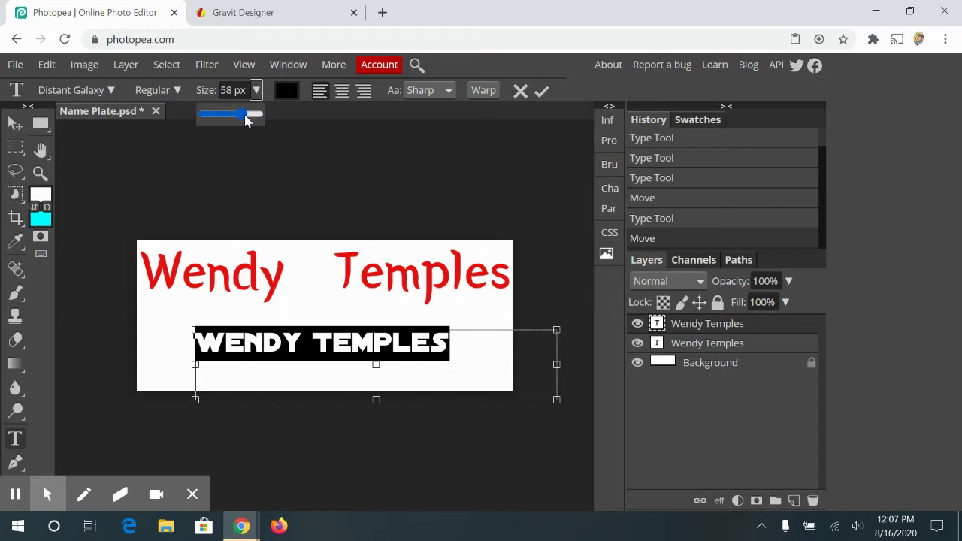
left_click_drag(249, 115, 247, 119)
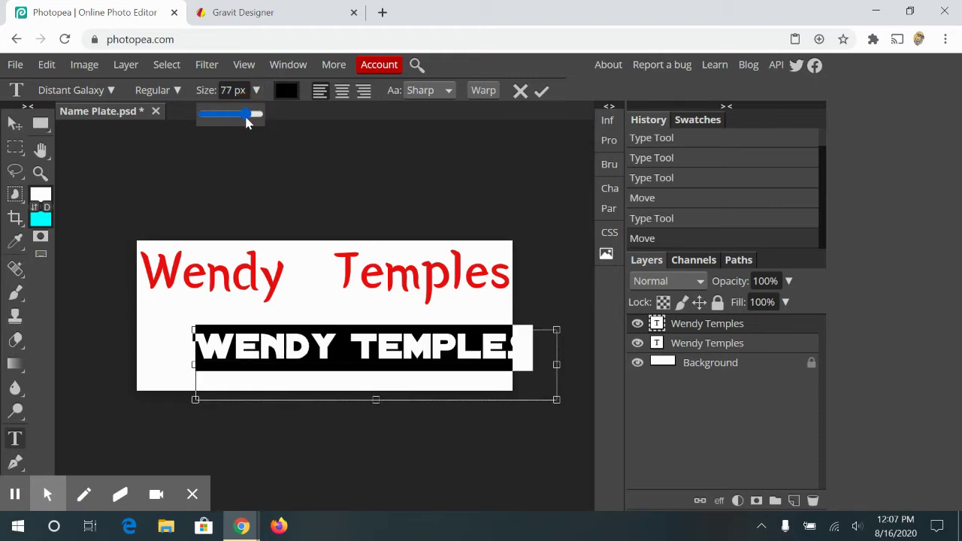
left_click(14, 124)
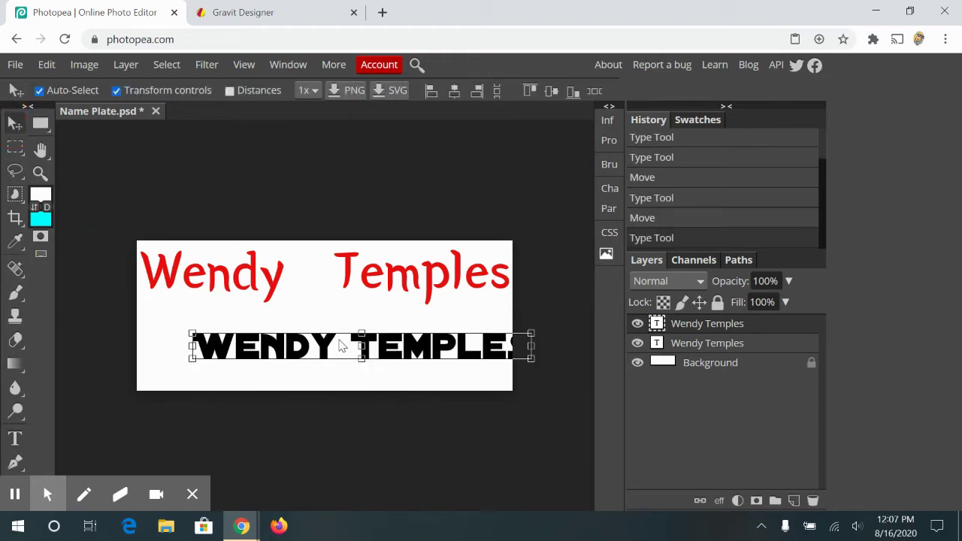
left_click_drag(340, 349, 300, 350)
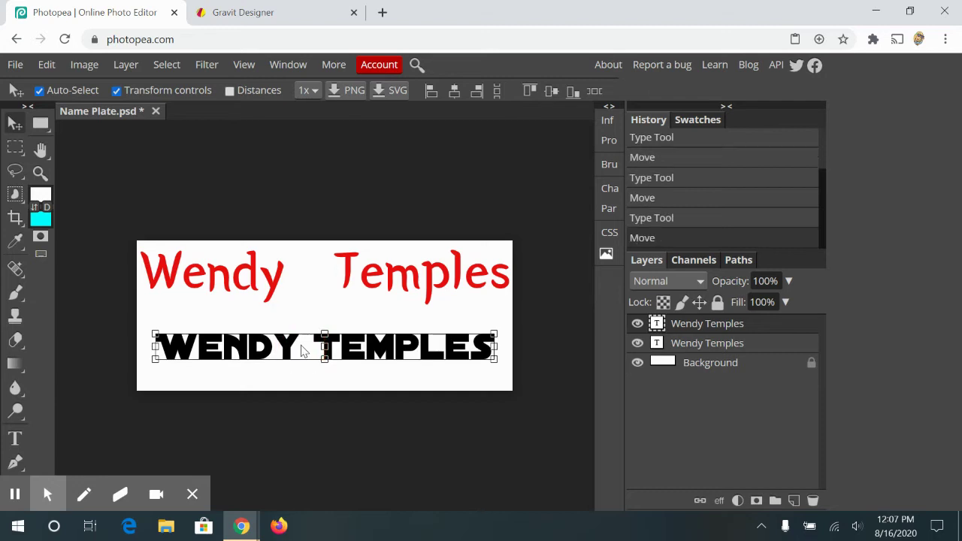
left_click(23, 439)
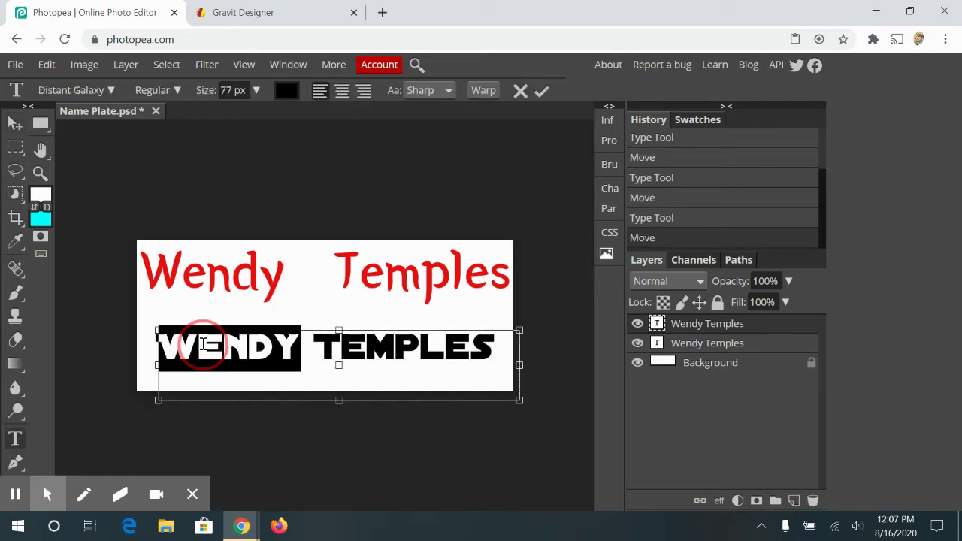
key("ctrl+a")
left_click(284, 90)
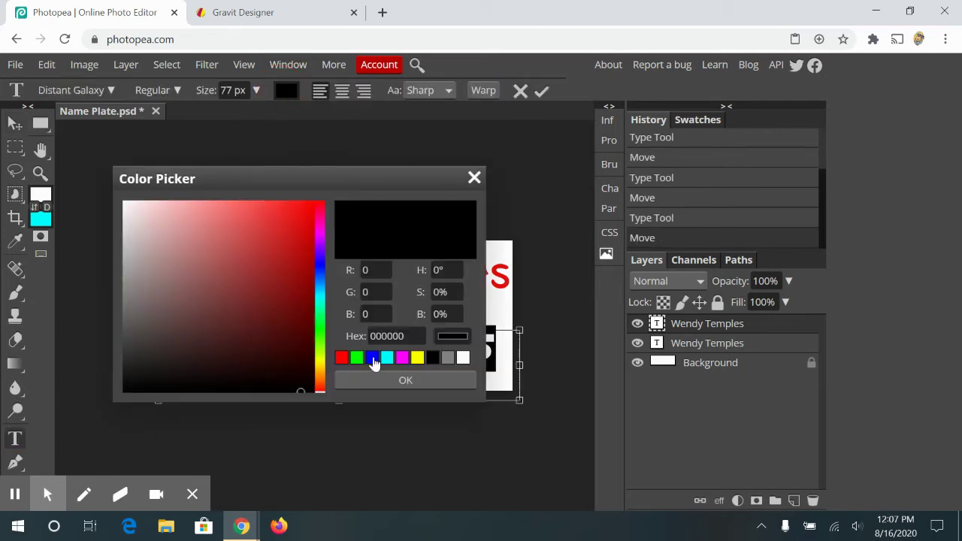
left_click(374, 359)
left_click(392, 379)
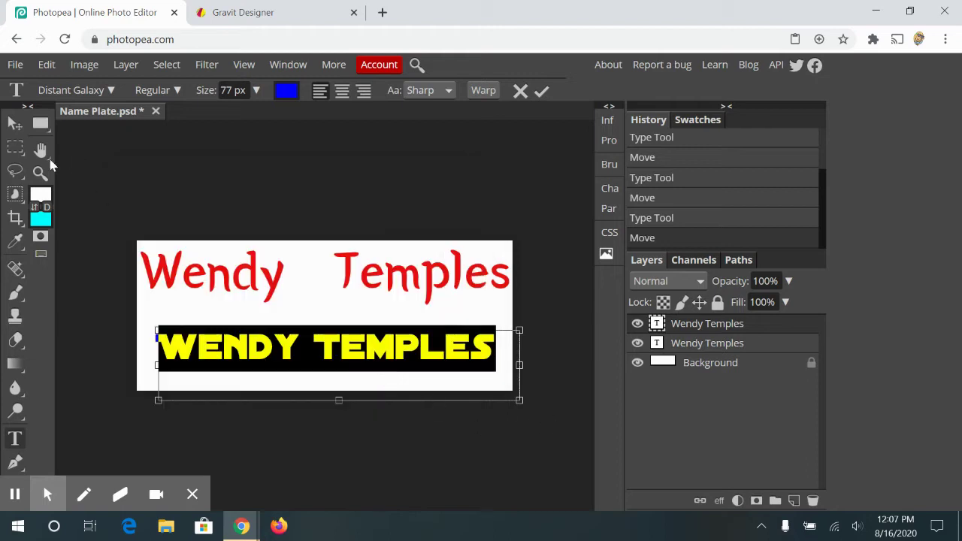
left_click(15, 123)
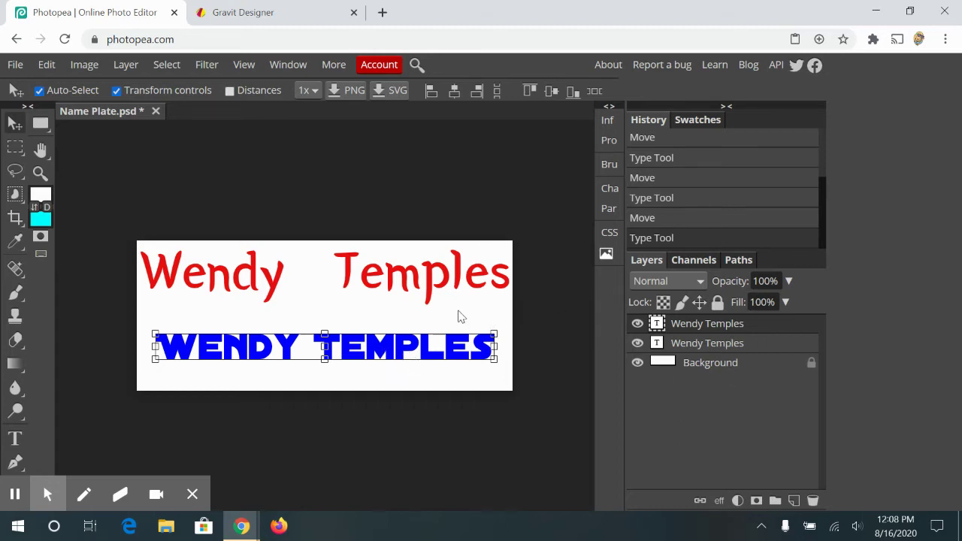
Step: Save the name plate as a PSD file, Name Plate (3).psd
left_click(15, 64)
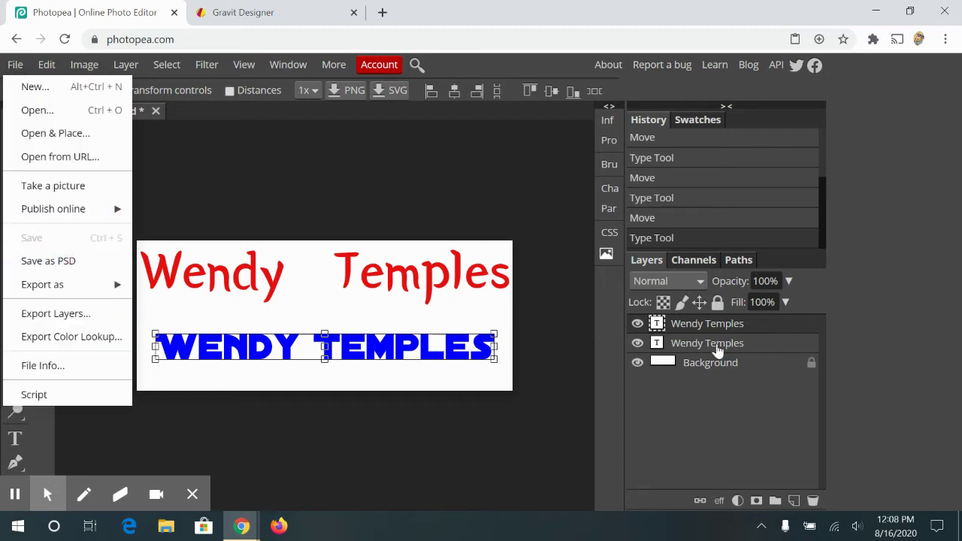
left_click(70, 265)
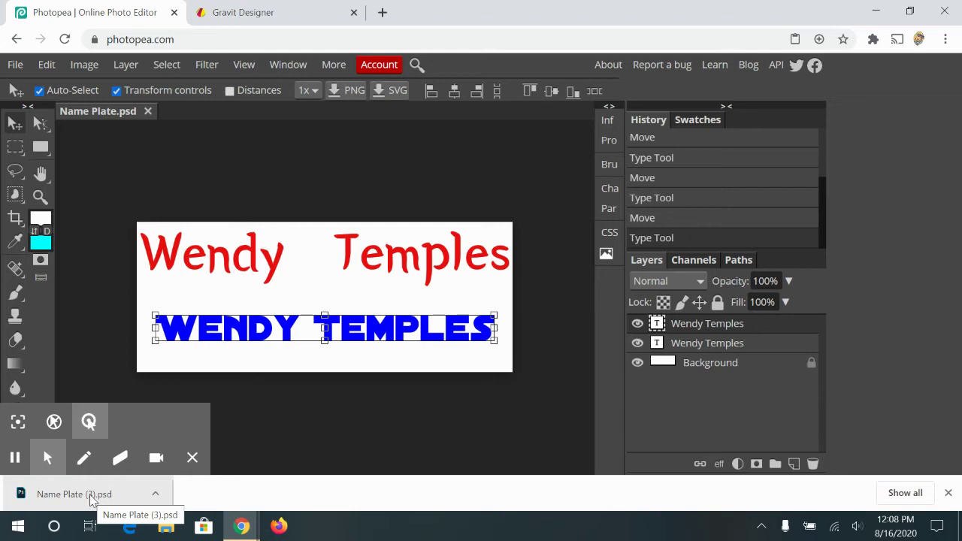
Step: Export the name plate as a 750×300 JPG at 70% quality, saved as Name Plate (1).jpg
left_click(15, 66)
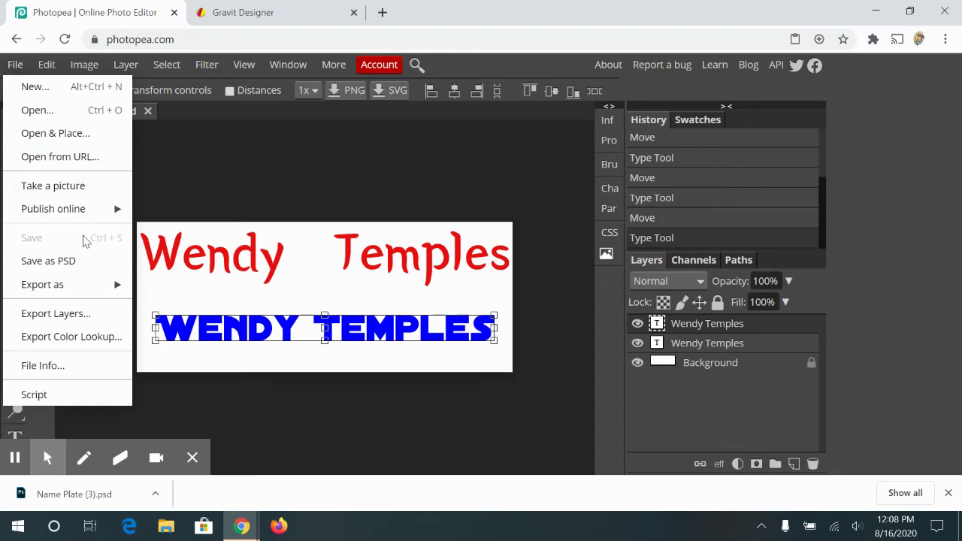
left_click(55, 288)
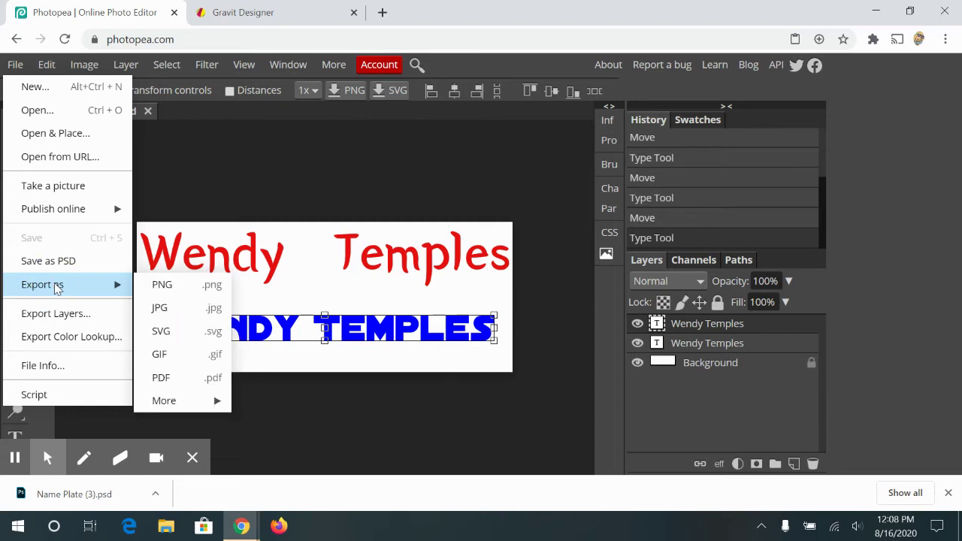
left_click(162, 312)
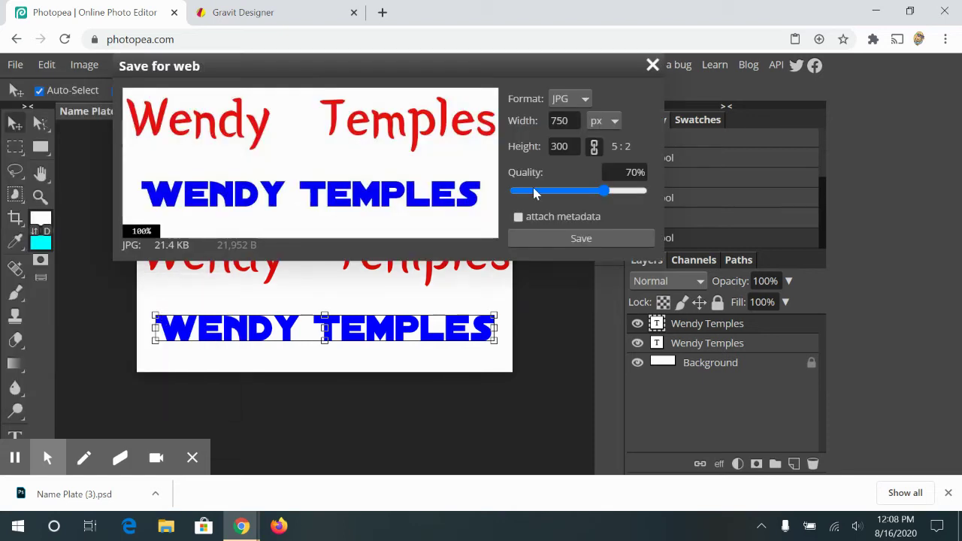
left_click(557, 239)
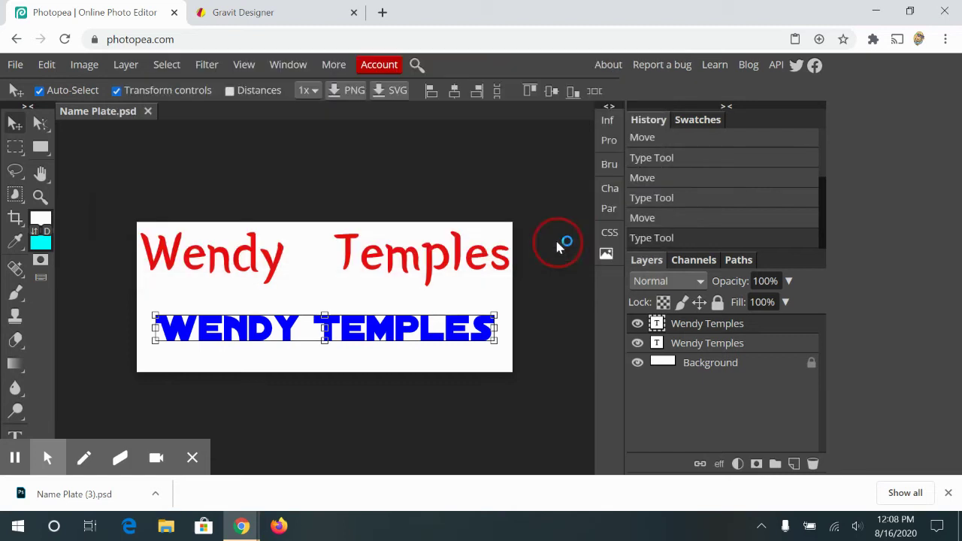
Step: Close Name Plate.psd and open Name Plate (1).jpg from Downloads as a new document
left_click(148, 111)
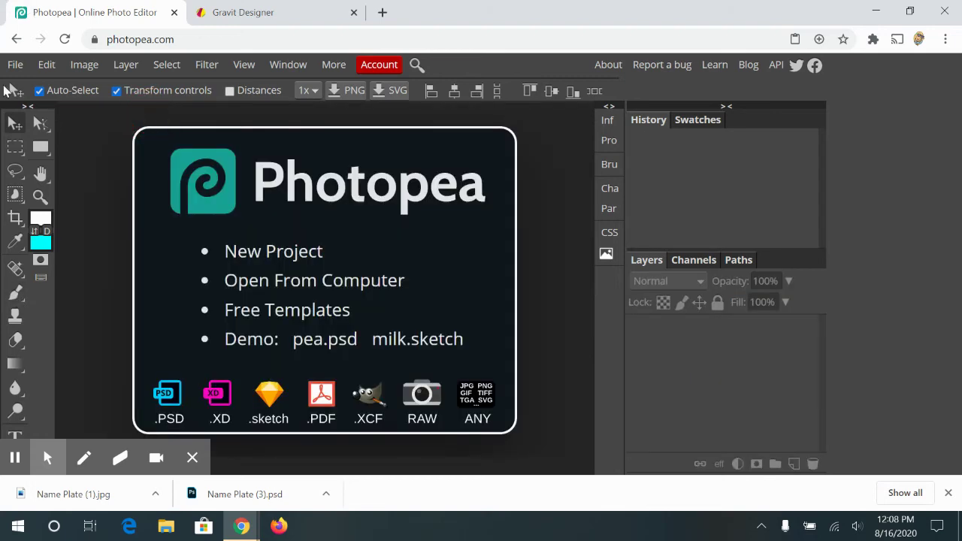
left_click(15, 69)
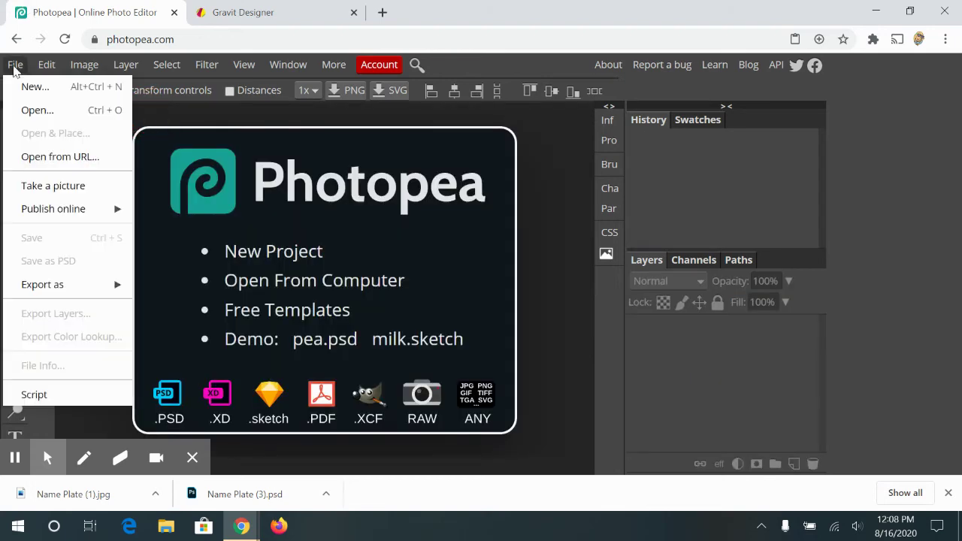
left_click(20, 111)
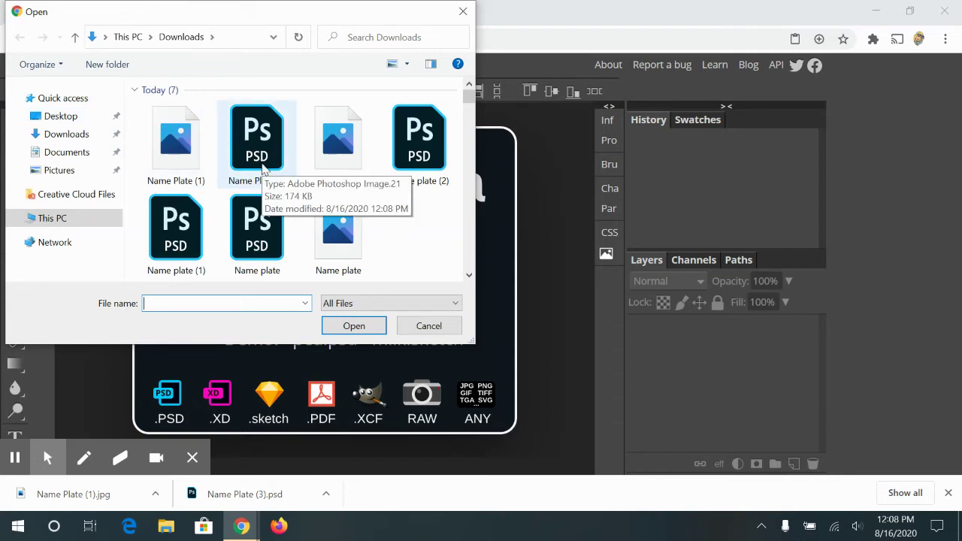
left_click(167, 145)
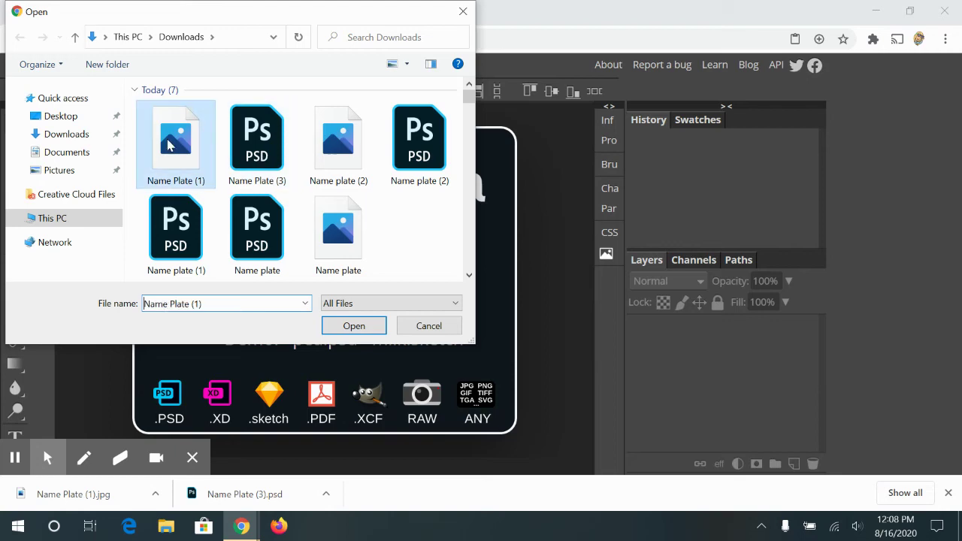
double_click(168, 145)
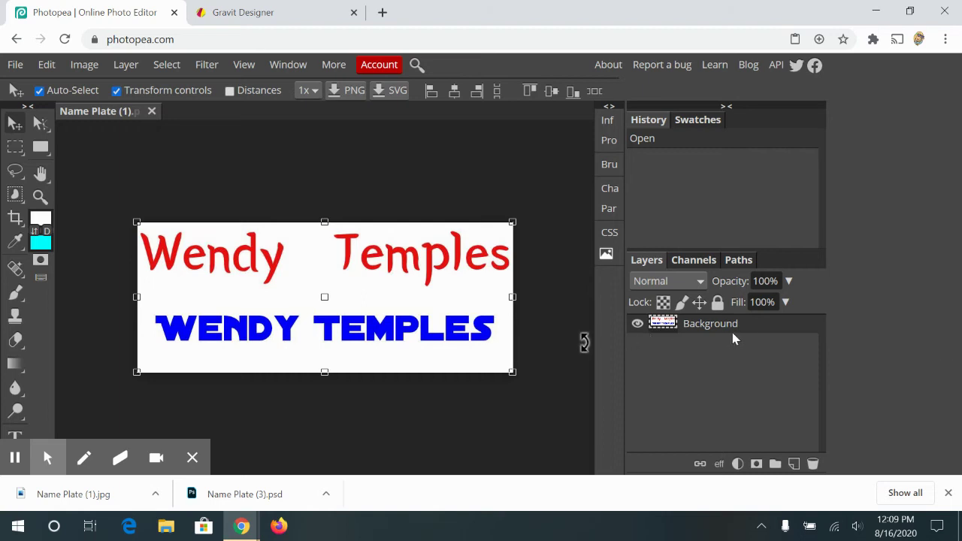
mouse_move(18, 423)
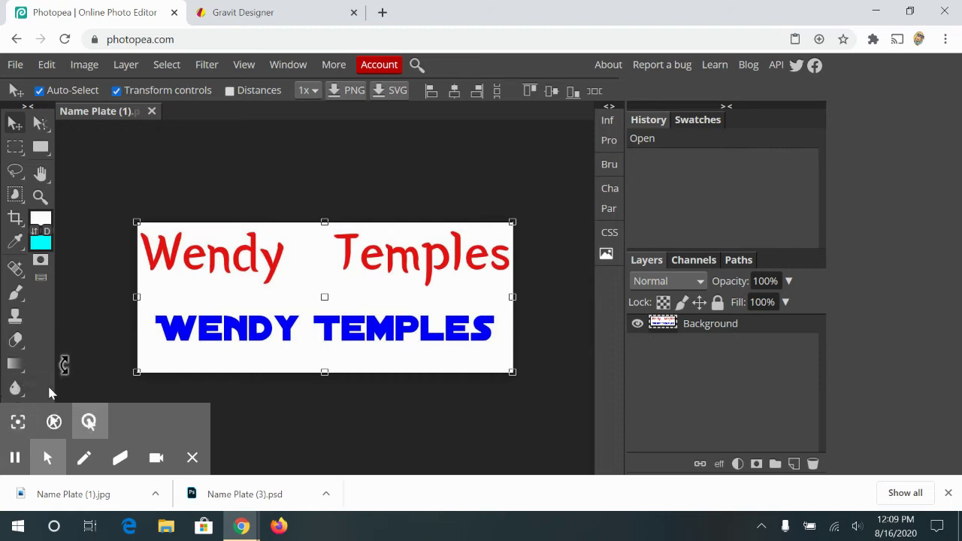
key("t")
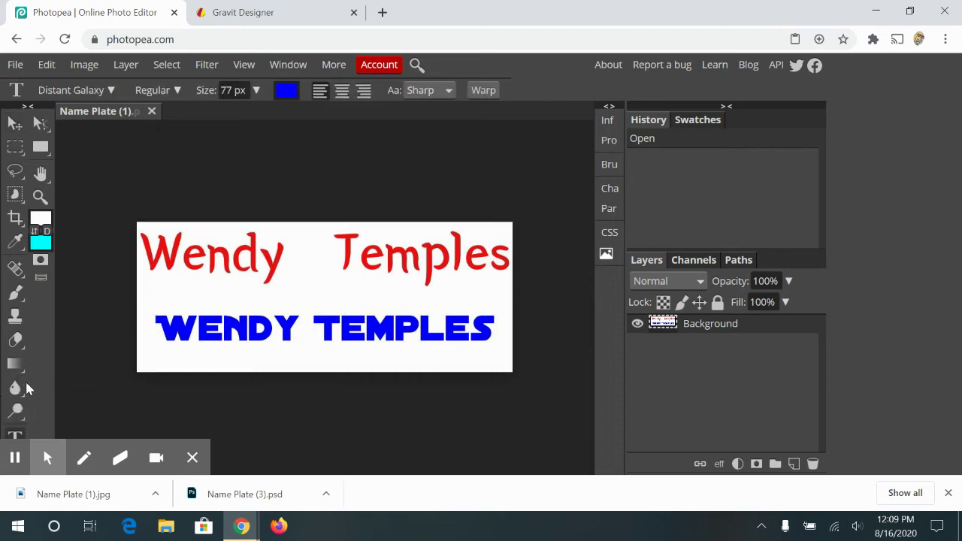
left_click(223, 253)
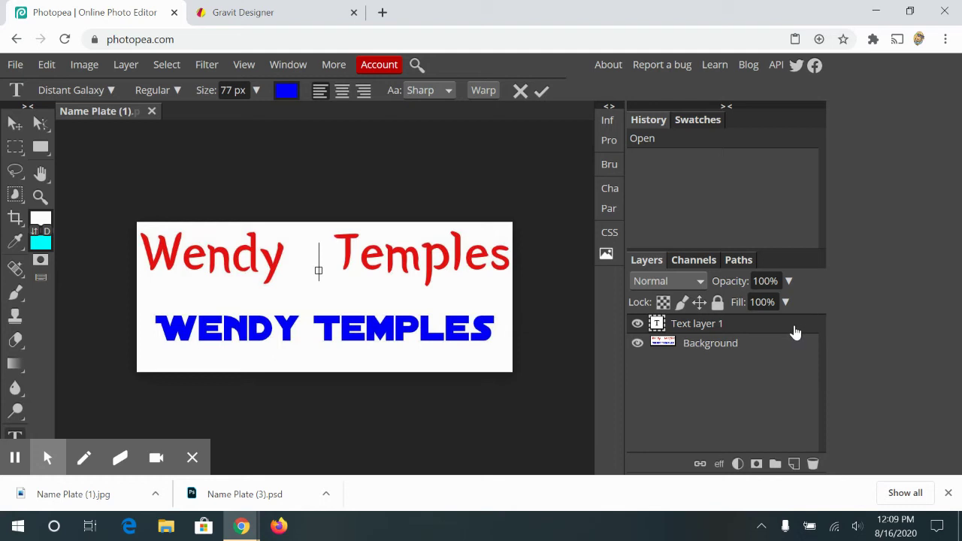
left_click_drag(794, 331, 812, 463)
left_click(651, 330)
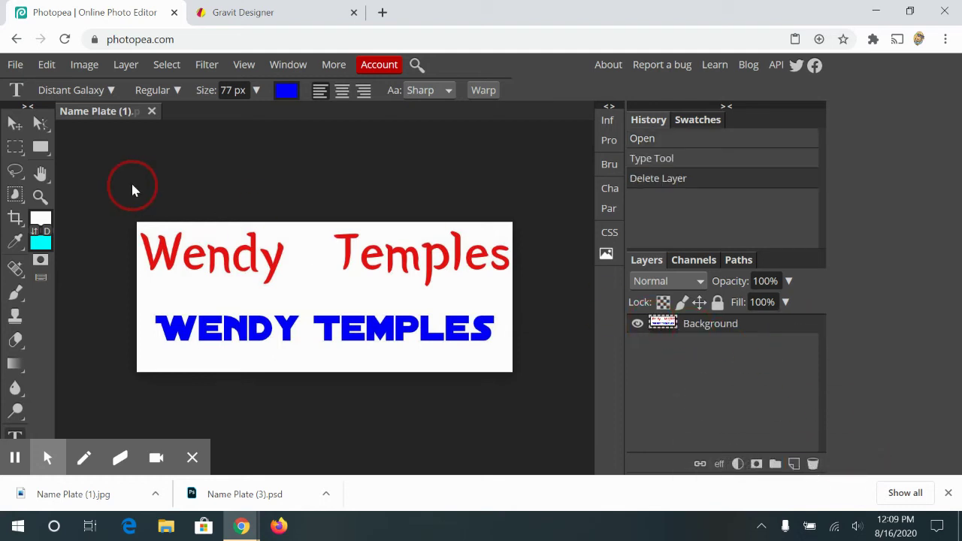
Step: Discard the Name Plate (1) JPG without saving and open Name Plate (3).psd from Downloads
left_click(153, 113)
left_click(551, 141)
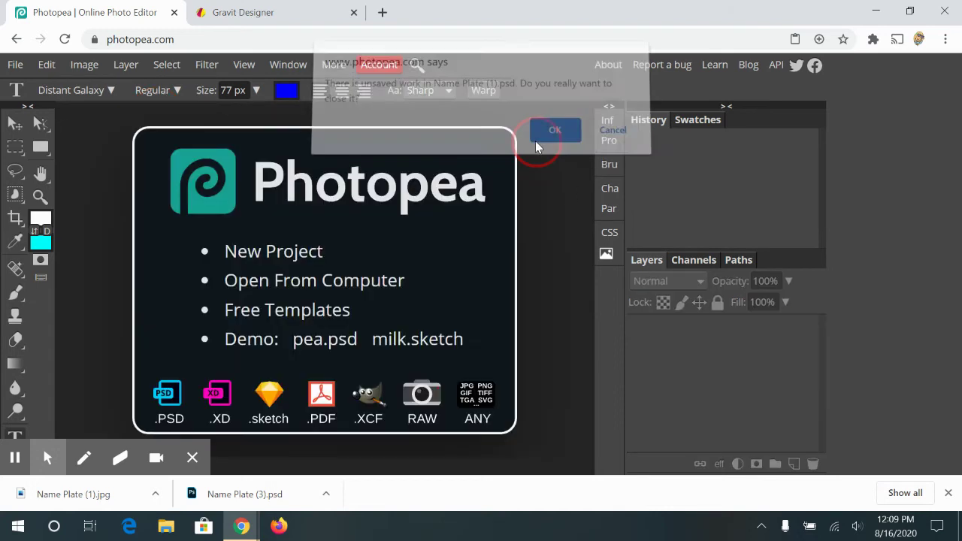
left_click(14, 65)
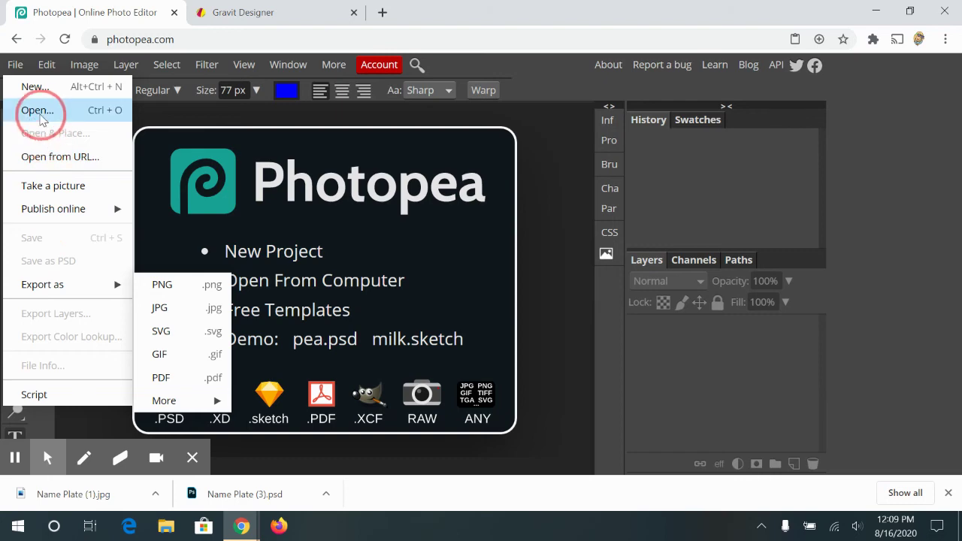
left_click(38, 111)
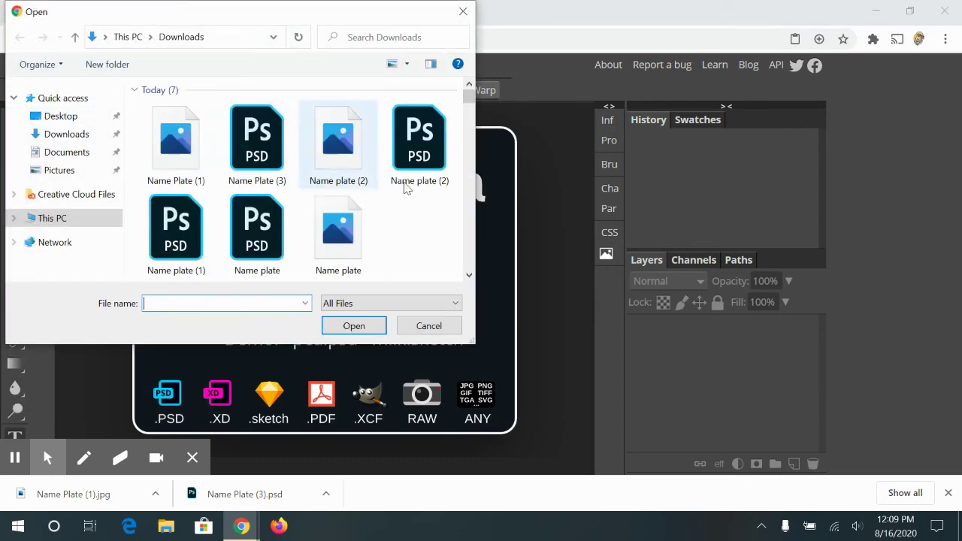
double_click(251, 134)
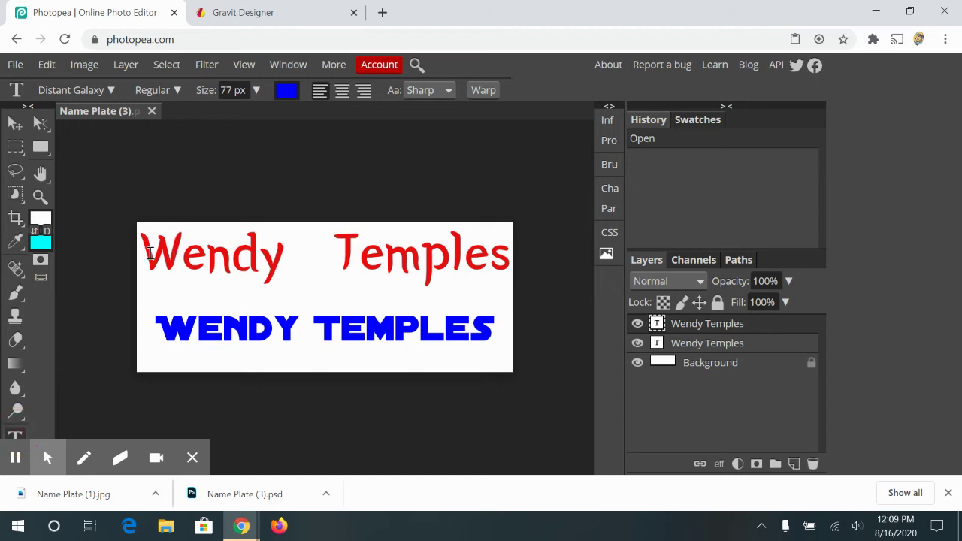
left_click(149, 253)
left_click_drag(146, 251, 643, 274)
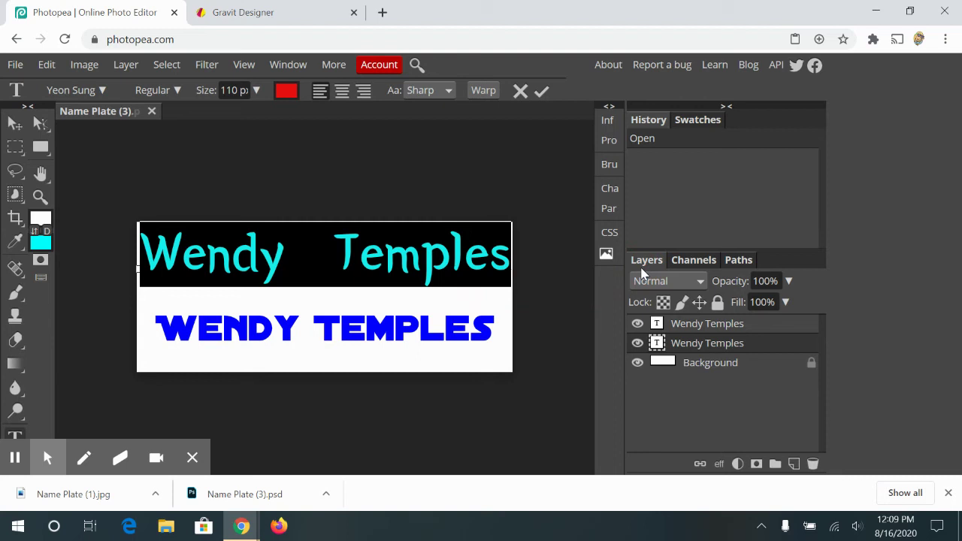
left_click(102, 90)
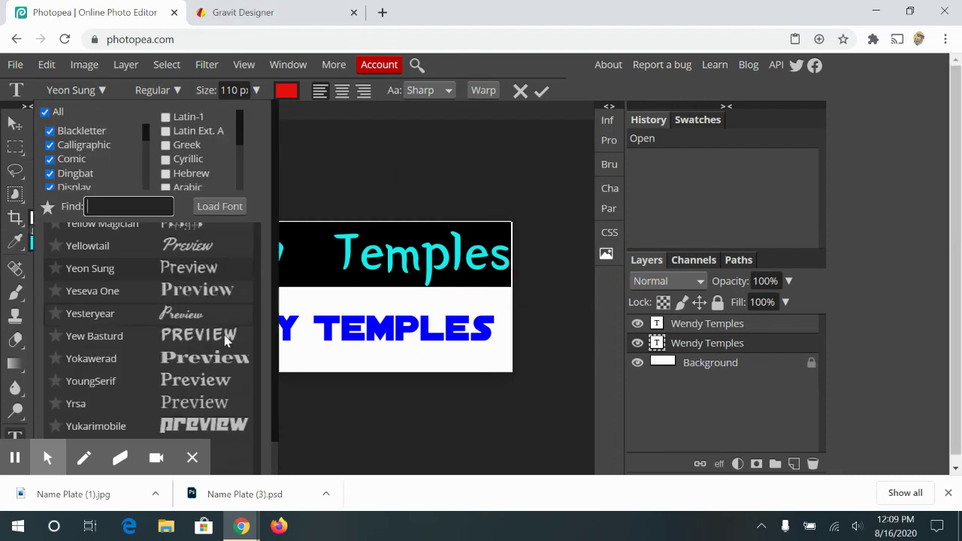
left_click(201, 360)
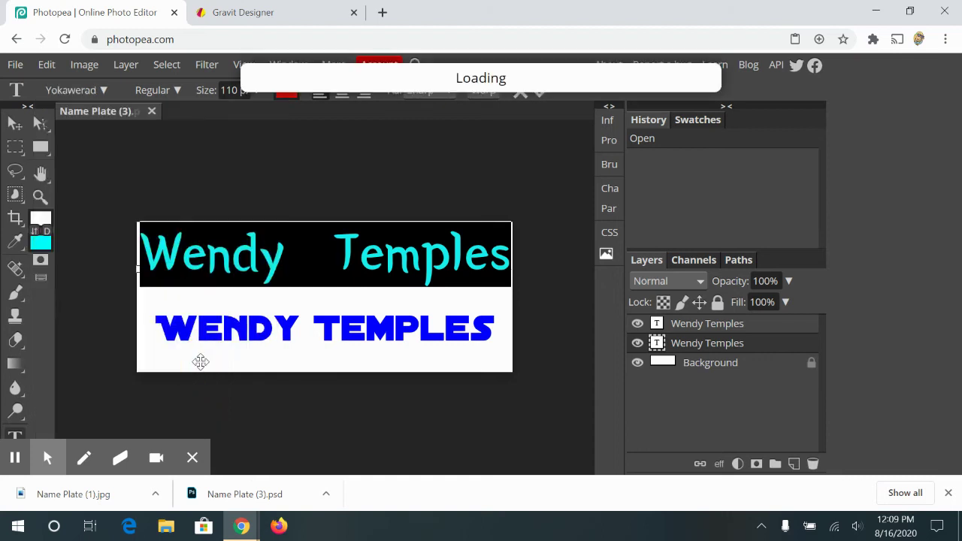
left_click(244, 96)
left_click_drag(251, 114, 243, 116)
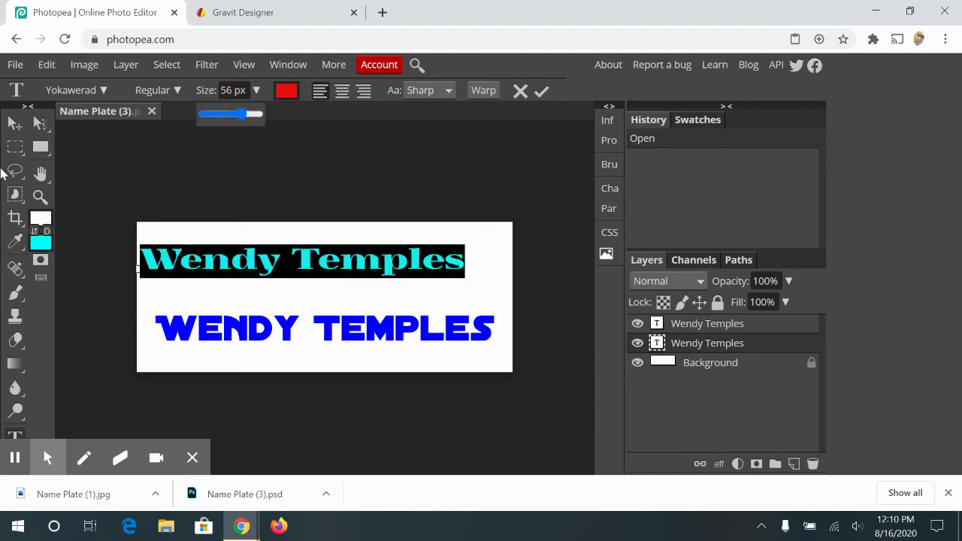
Step: Move the red text so it sits centred above the blue WENDY TEMPLES line
left_click(15, 125)
left_click_drag(234, 262, 257, 281)
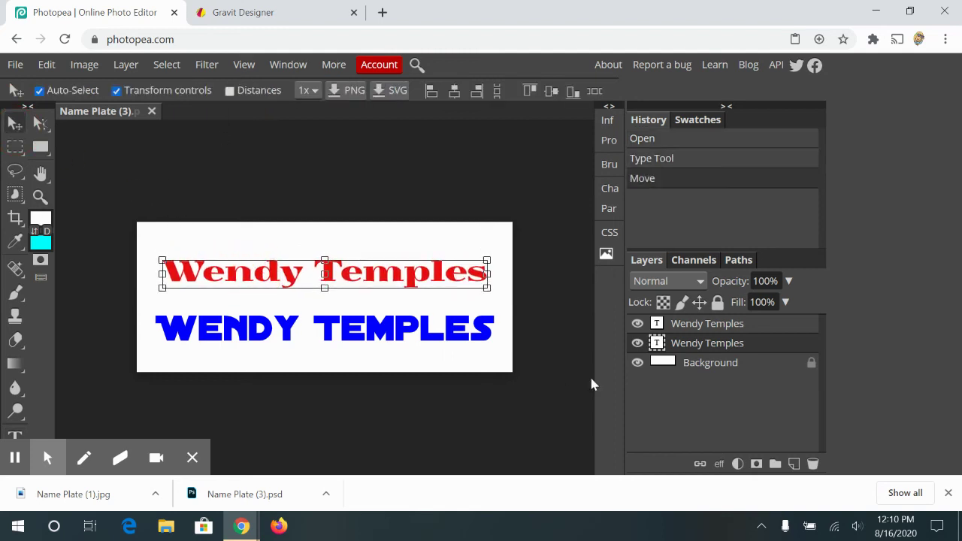
left_click(673, 362)
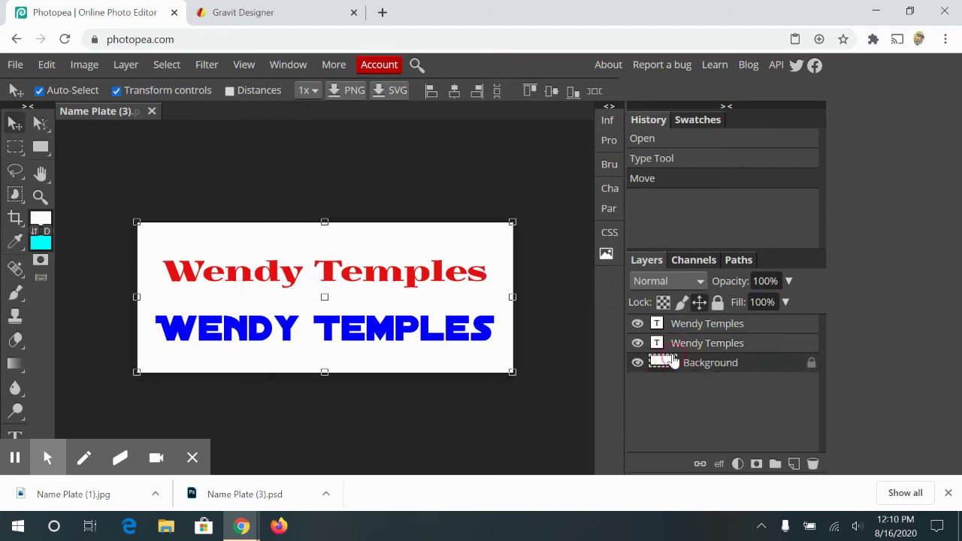
left_click(735, 331)
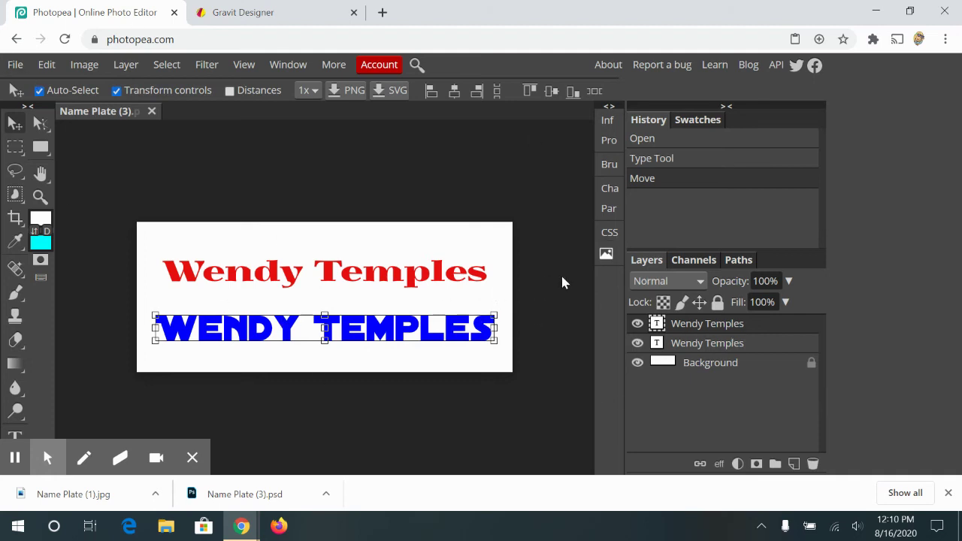
Step: Save the finished name plate as a PSD, downloaded as Name Plate (3) (1).psd
left_click(948, 493)
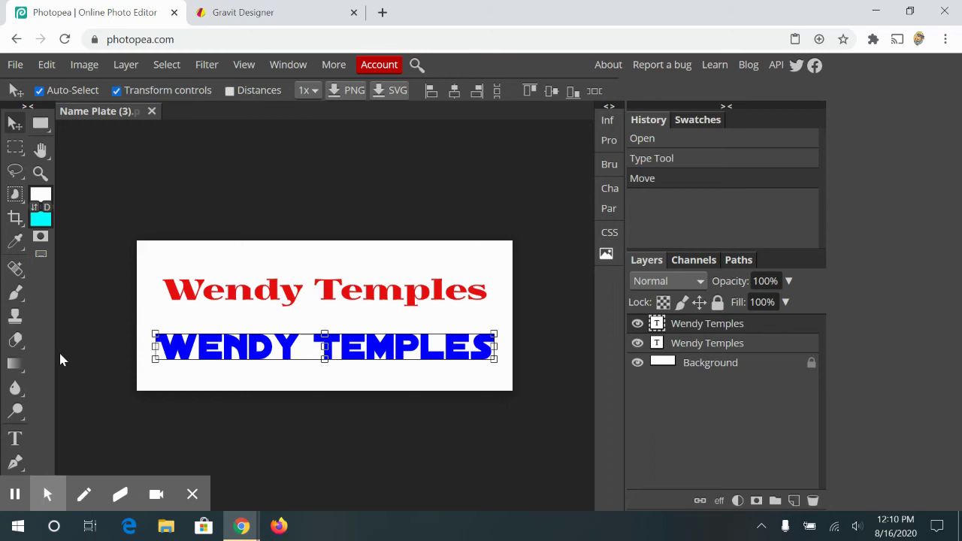
left_click(15, 64)
left_click(41, 269)
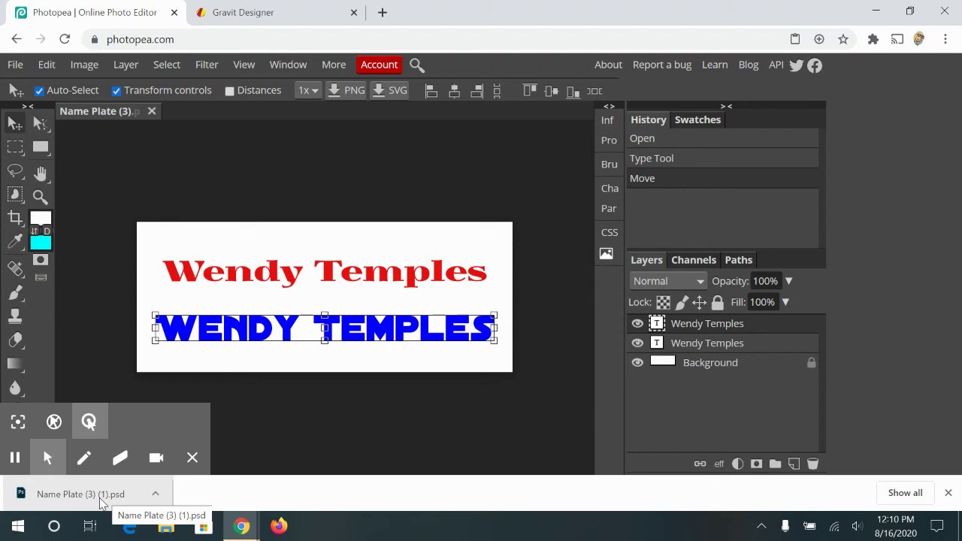
left_click(193, 457)
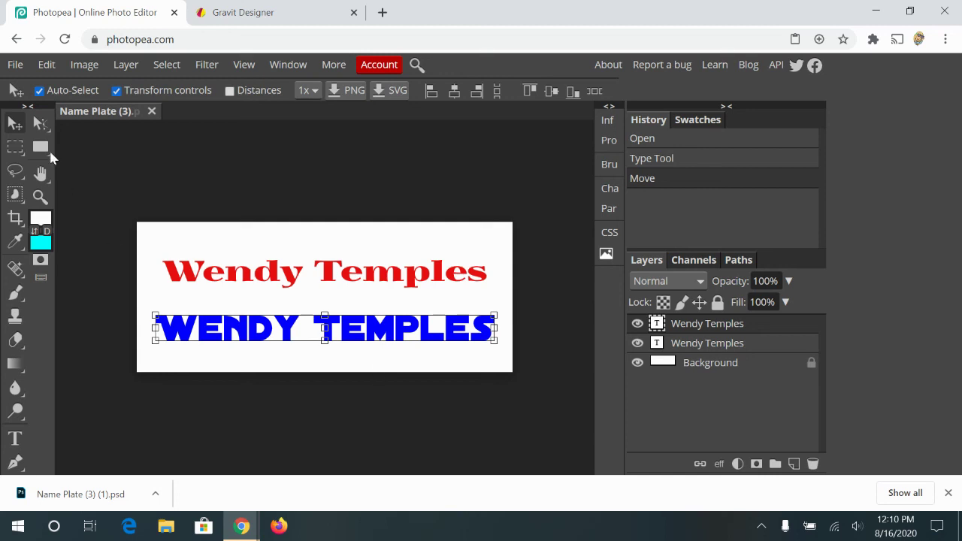
Step: Export the 750×300 JPG Name Plate (3).jpg, then preview it in Photos and close the viewer
left_click(12, 66)
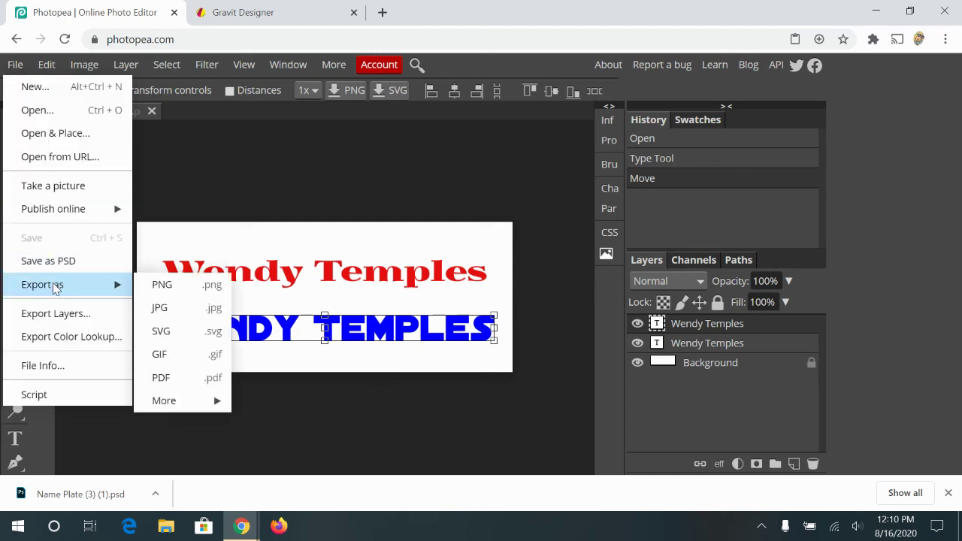
left_click(55, 287)
left_click(162, 313)
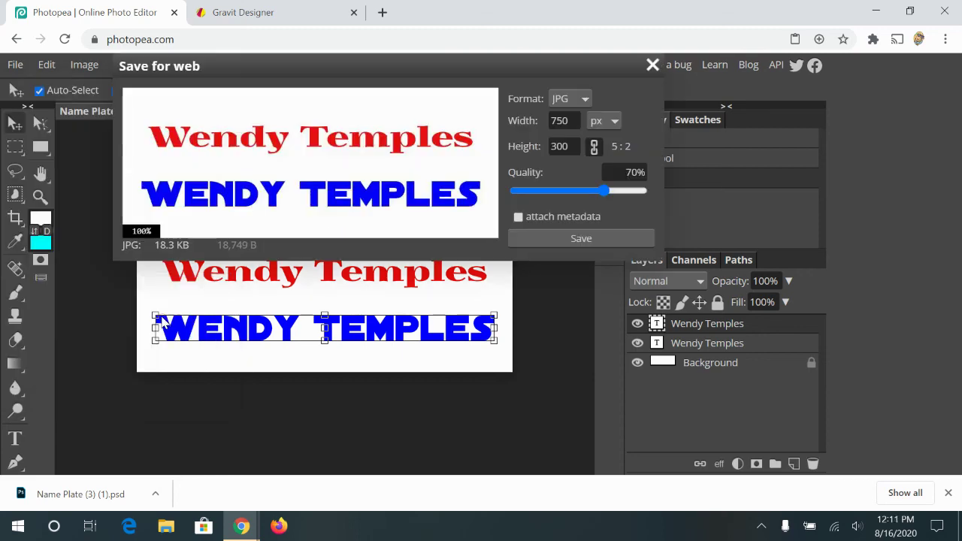
left_click(602, 238)
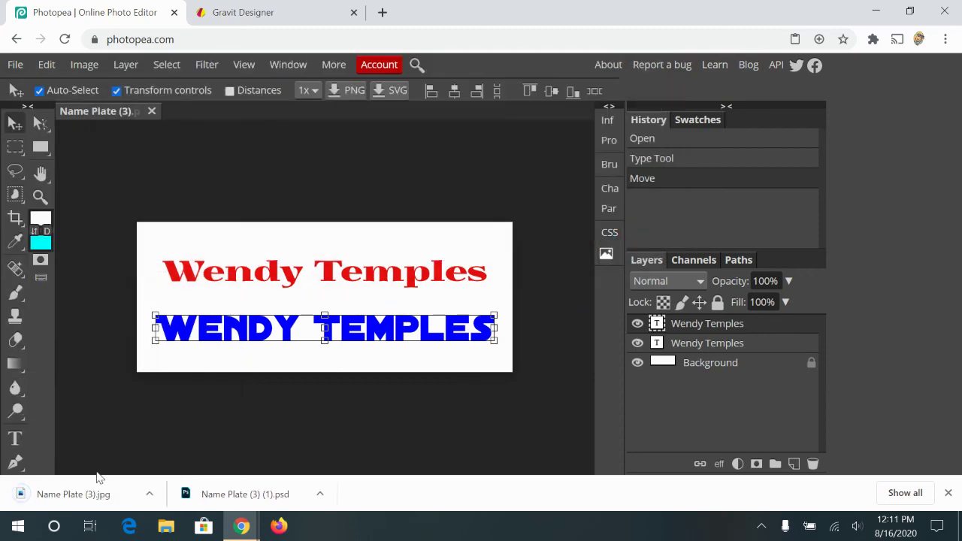
left_click(28, 494)
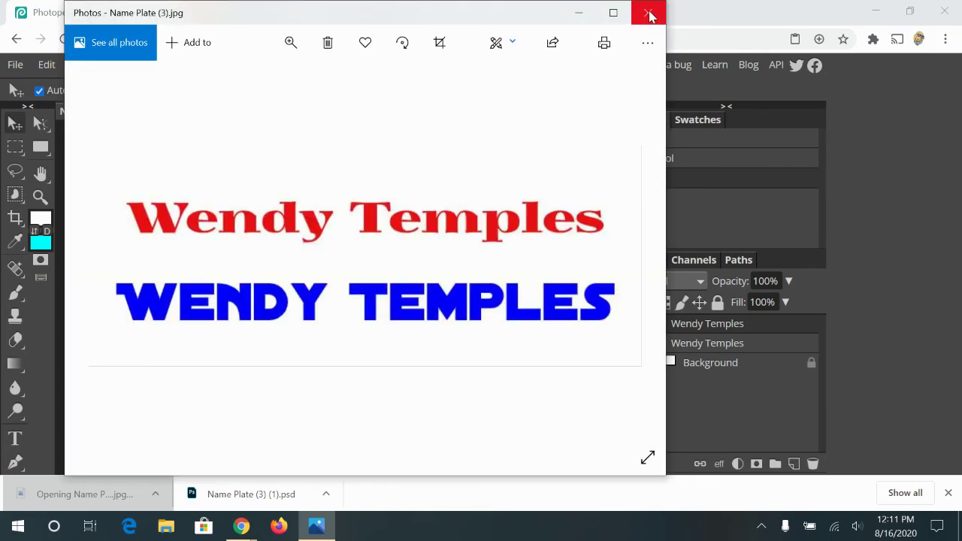
left_click(650, 15)
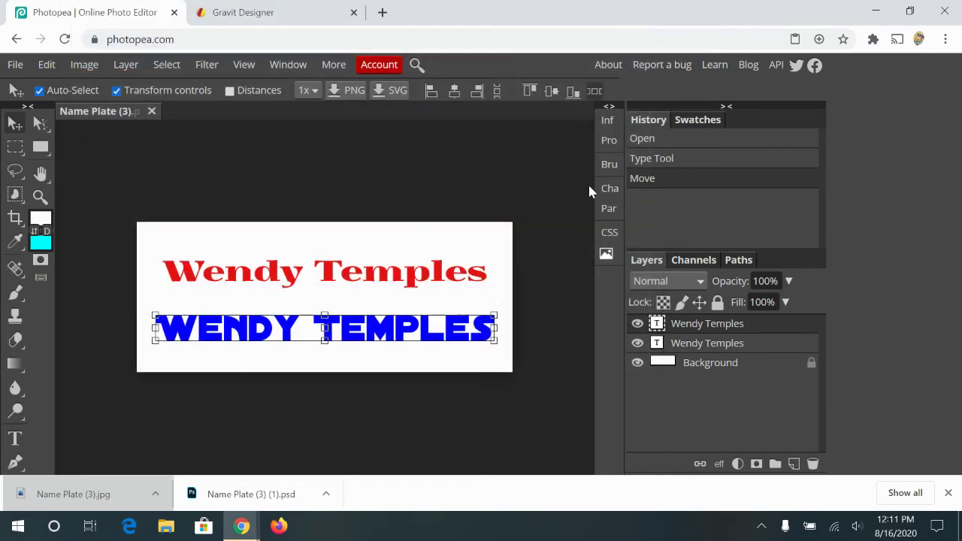